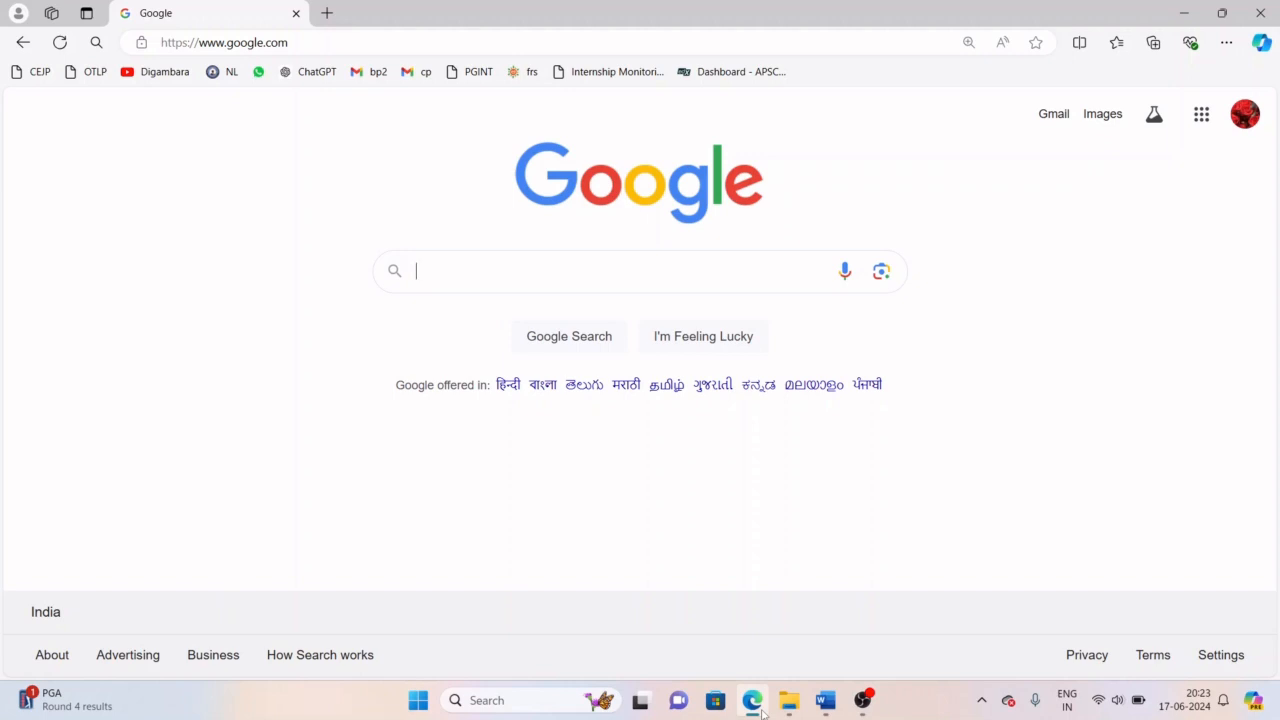
Step: Search Google for conker.ai and open the Conker AI homepage from the results in a new tab
type("cone")
key("BackSpace")
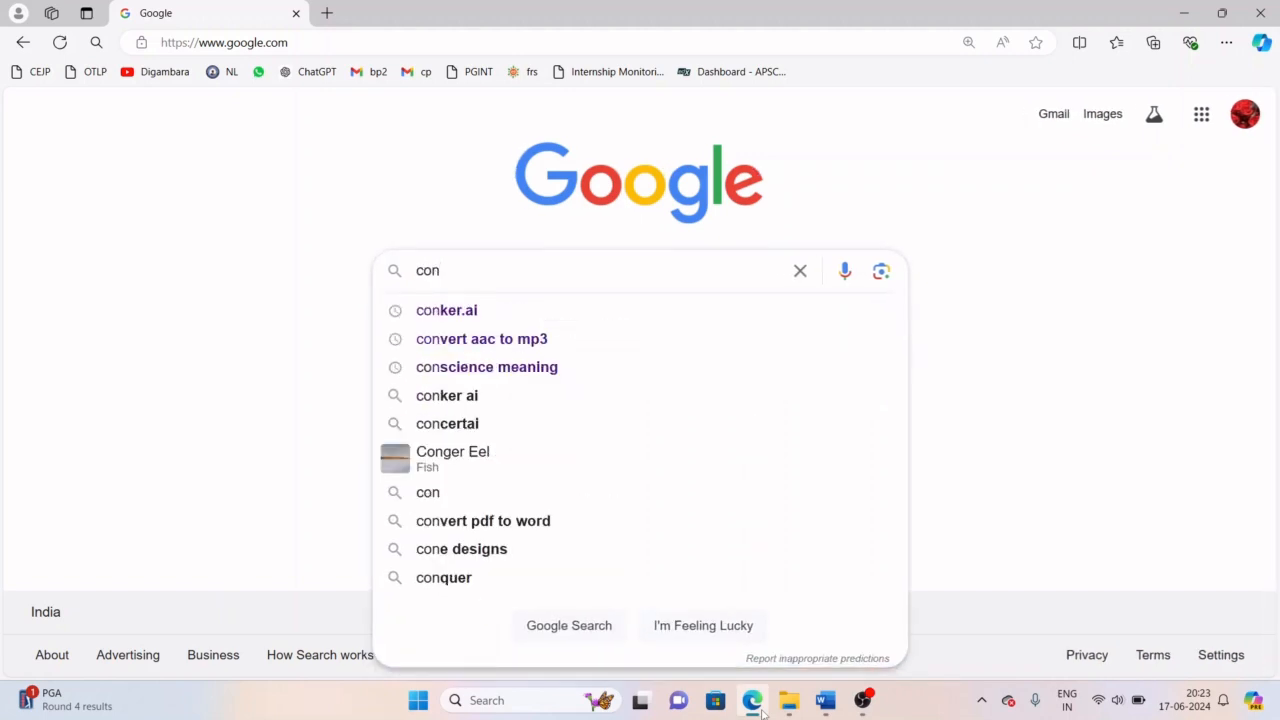
type("ker.ai")
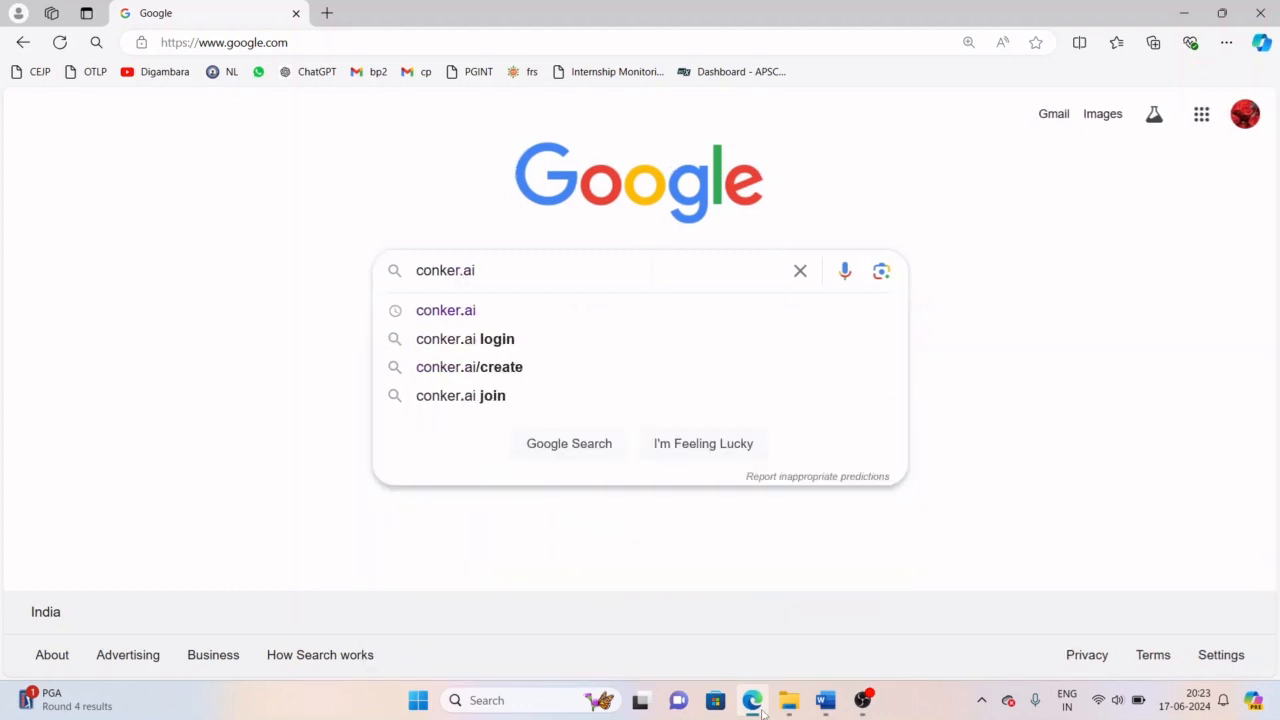
key("Return")
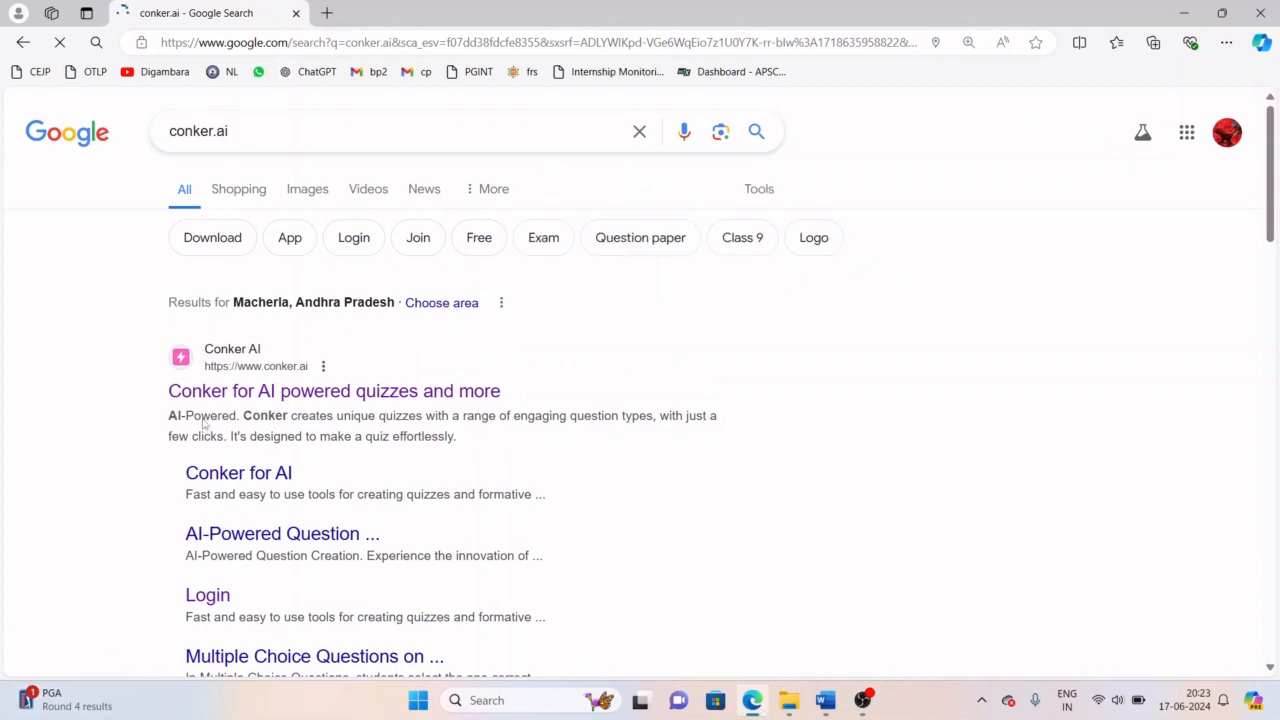
middle_click(267, 398)
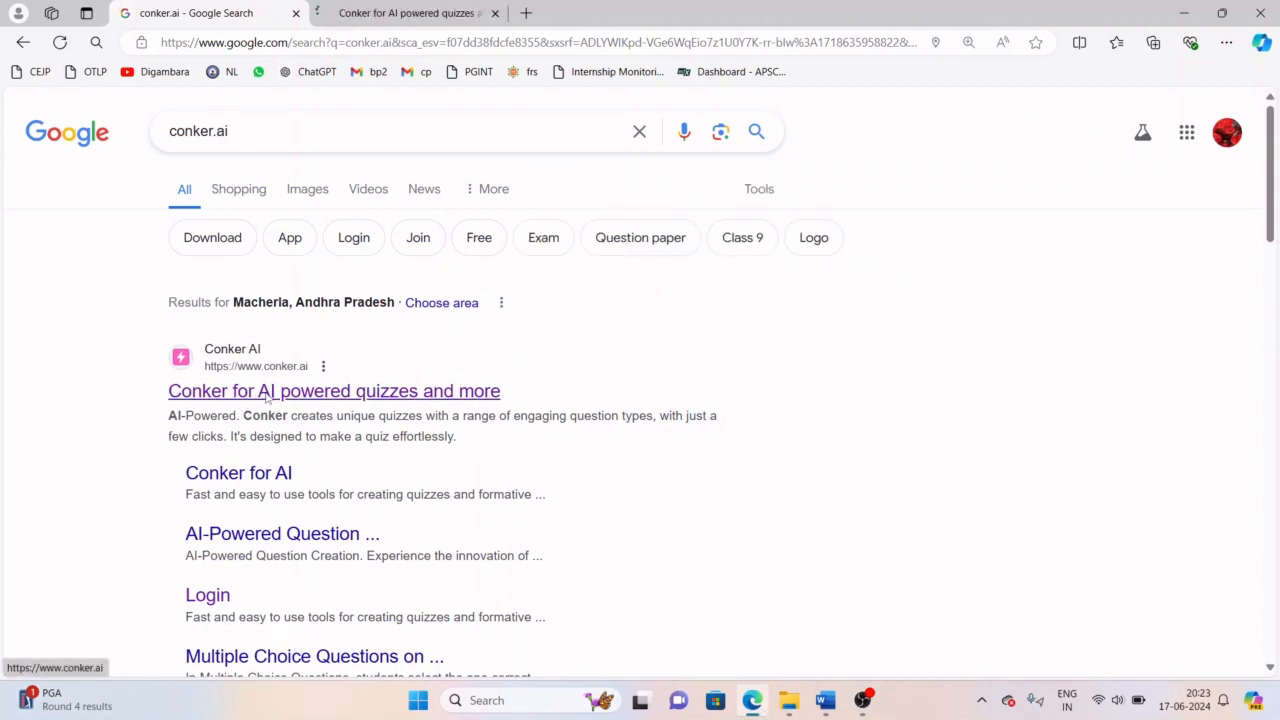
left_click(417, 9)
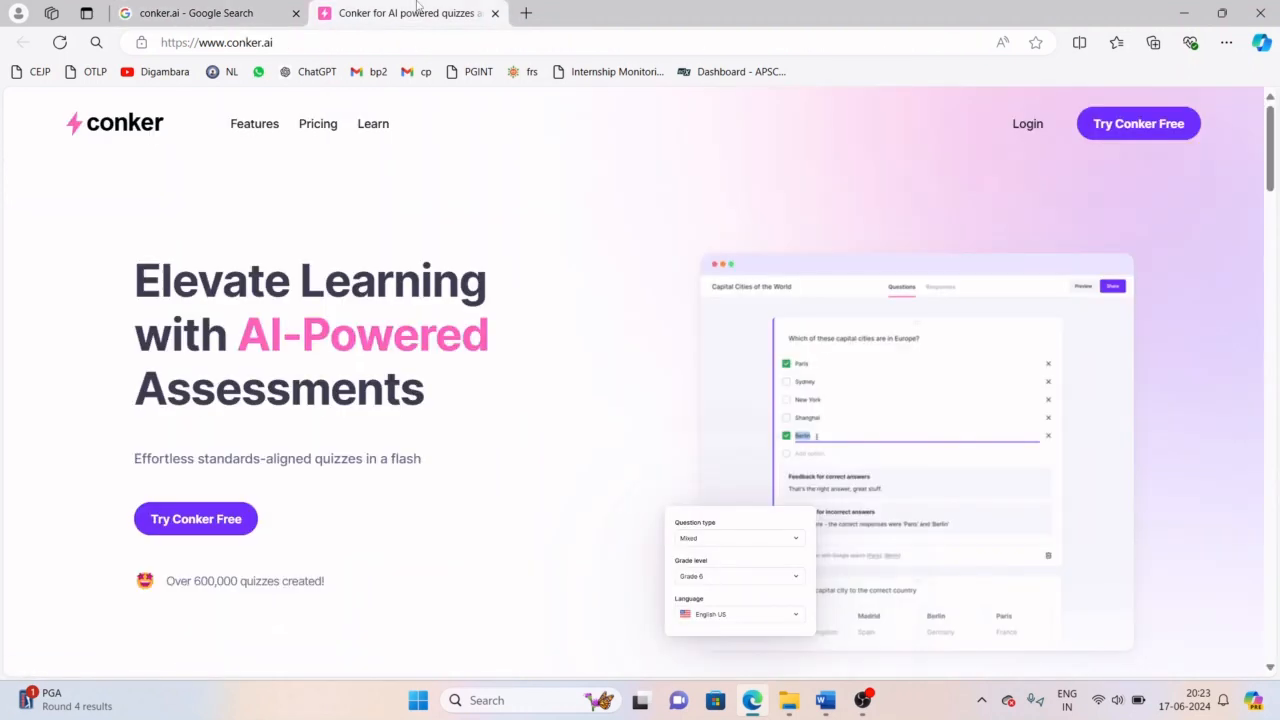
Step: Review Conker's pricing plans and compare them under monthly and annual payment
left_click(318, 124)
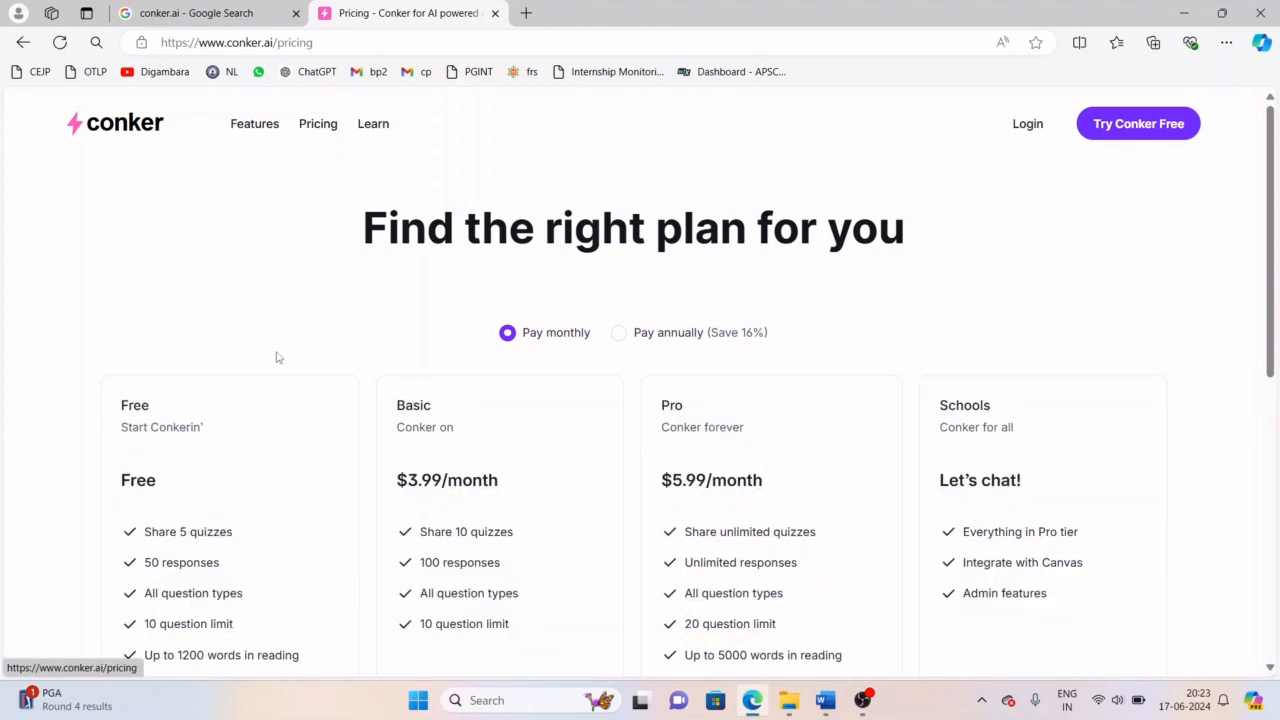
scroll(251, 369, "down", 2)
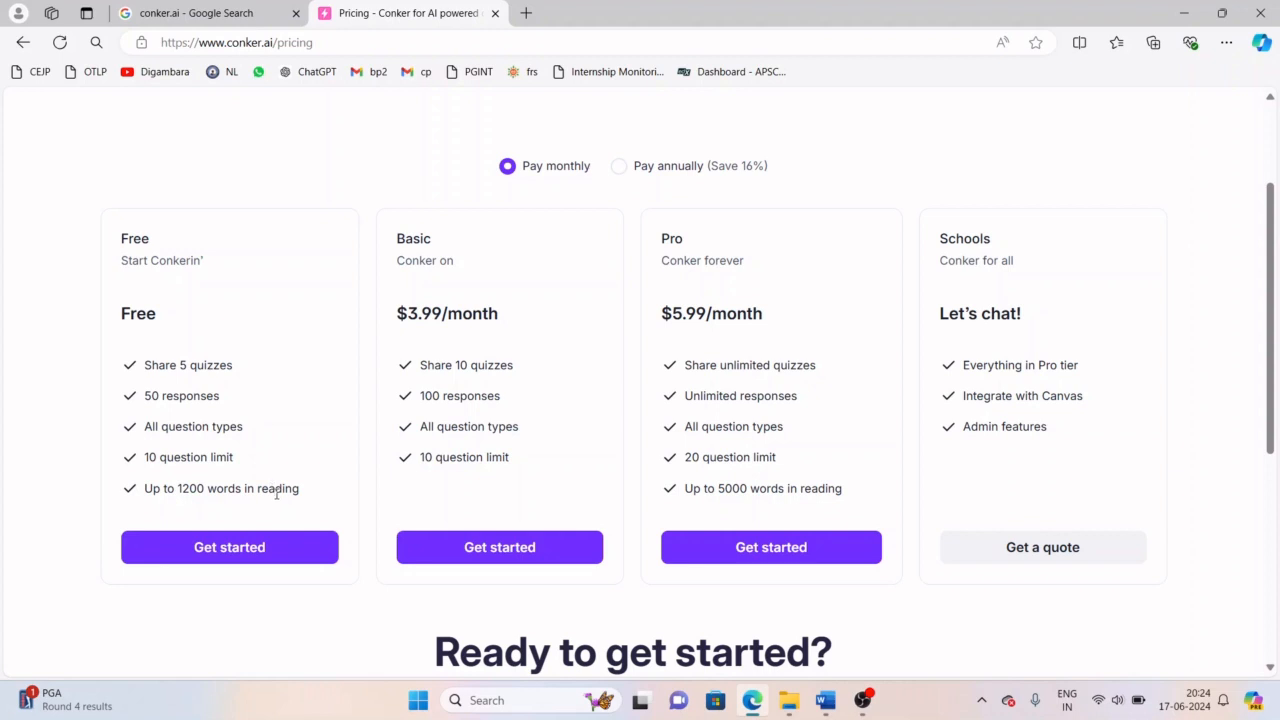
scroll(350, 488, "up", 2)
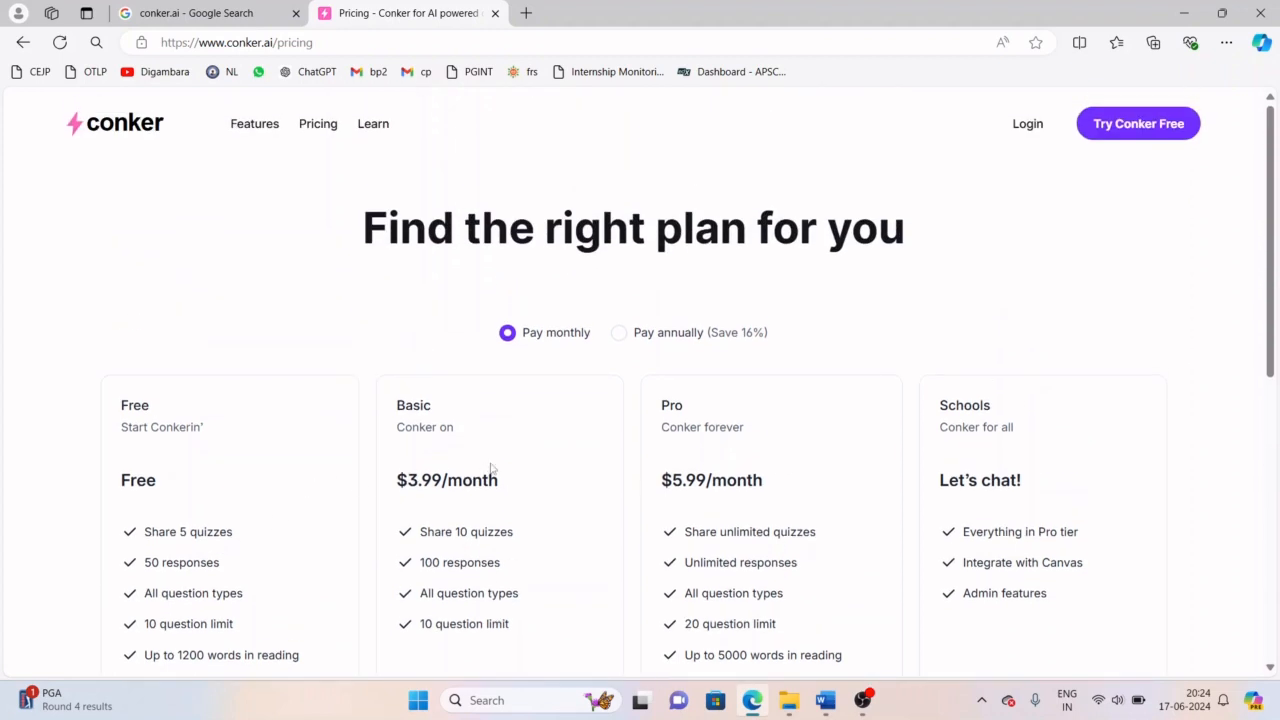
left_click(668, 336)
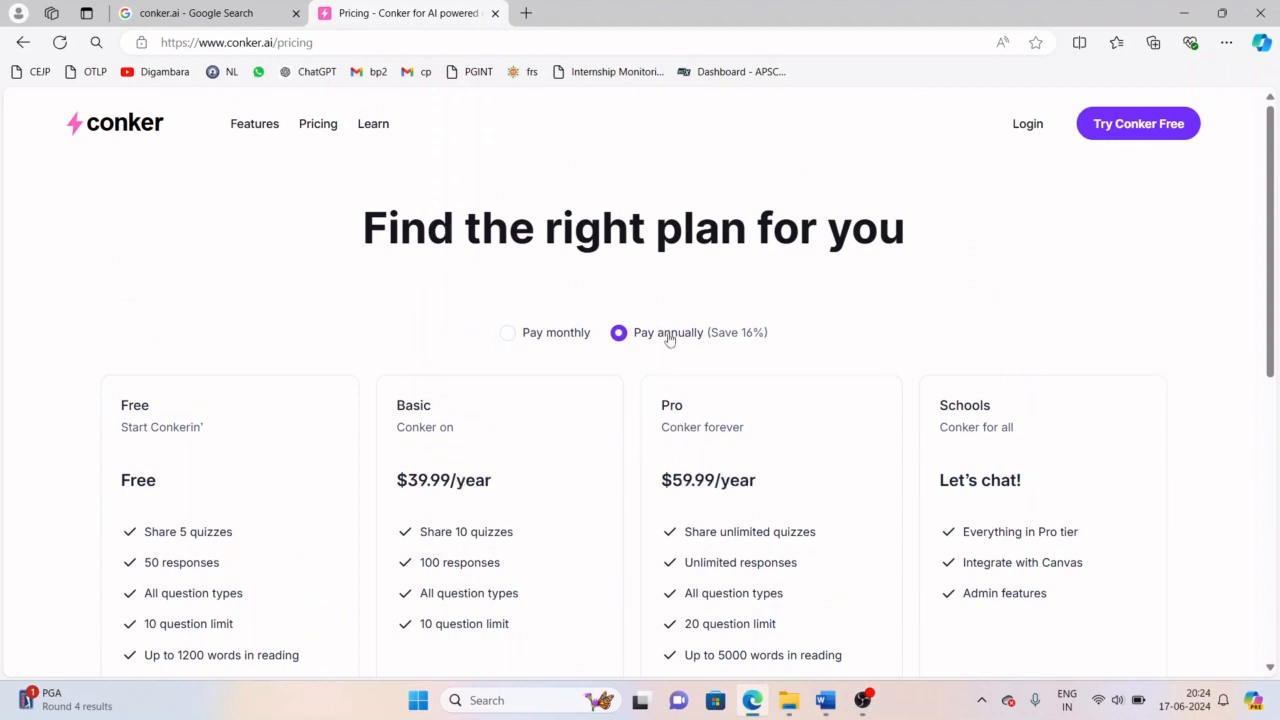
scroll(675, 380, "down", 1)
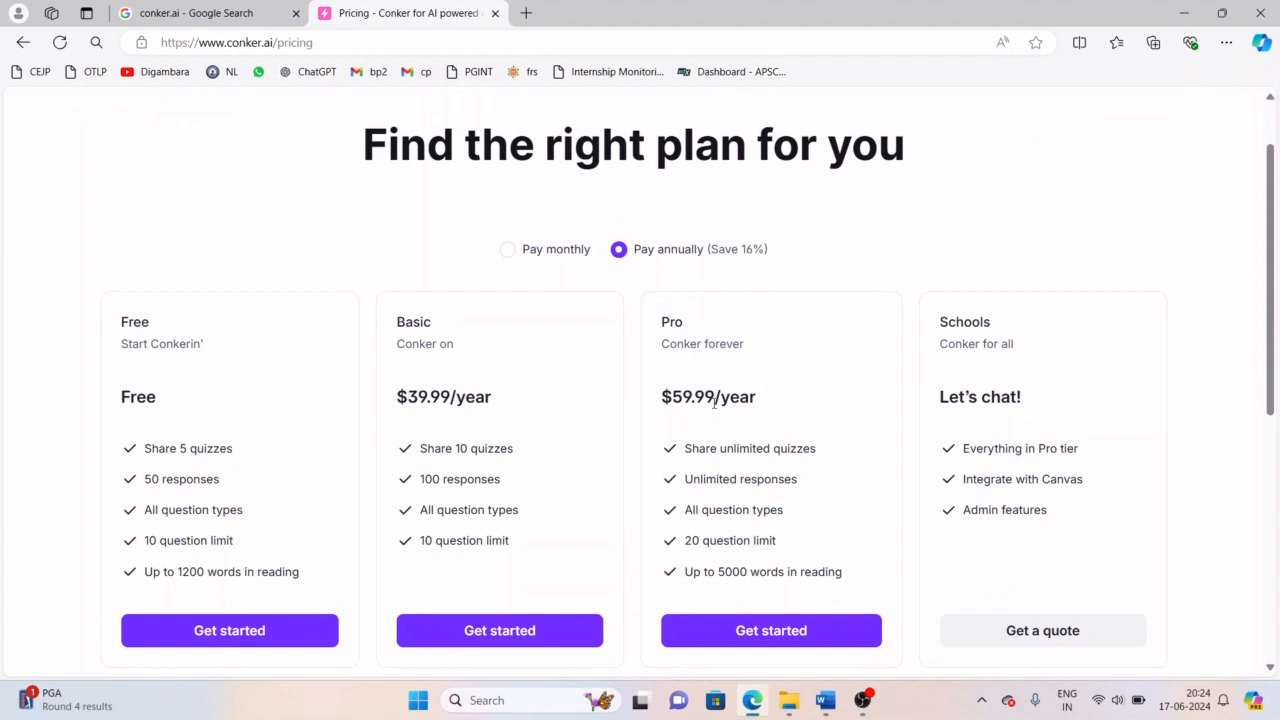
scroll(714, 401, "up", 1)
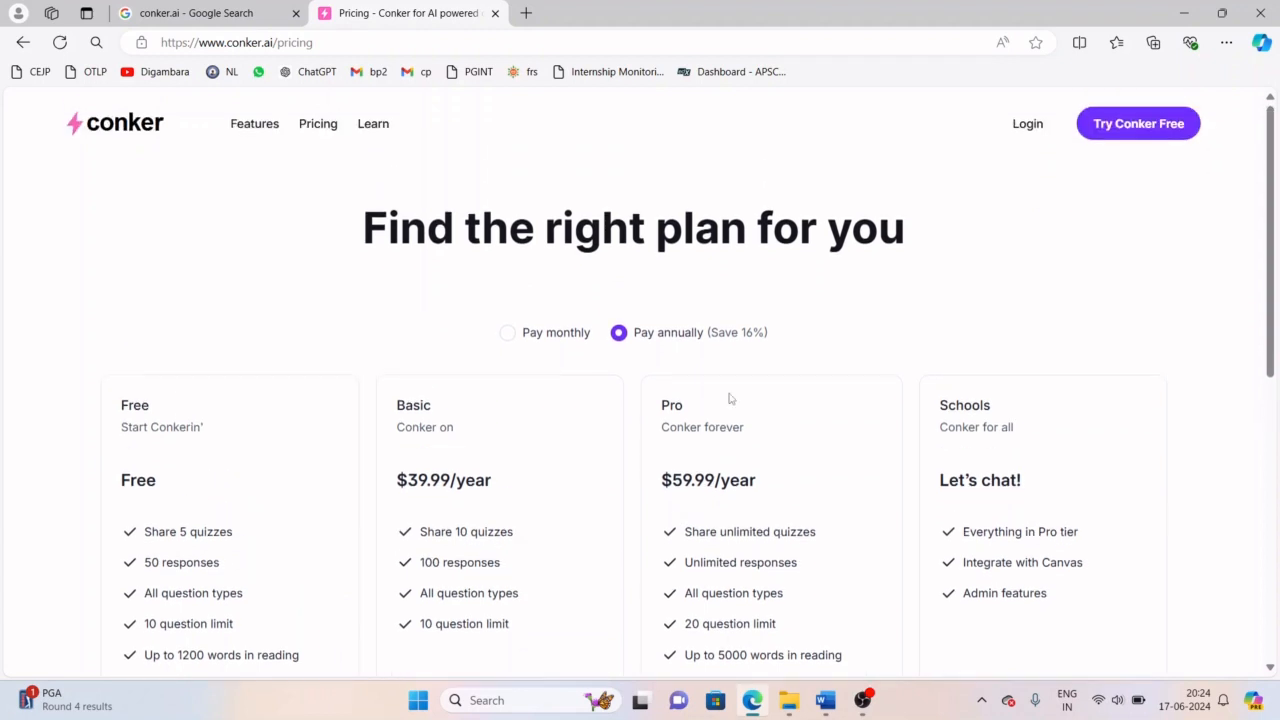
Step: Start using Conker for free and go to the quiz creation page
left_click(1143, 128)
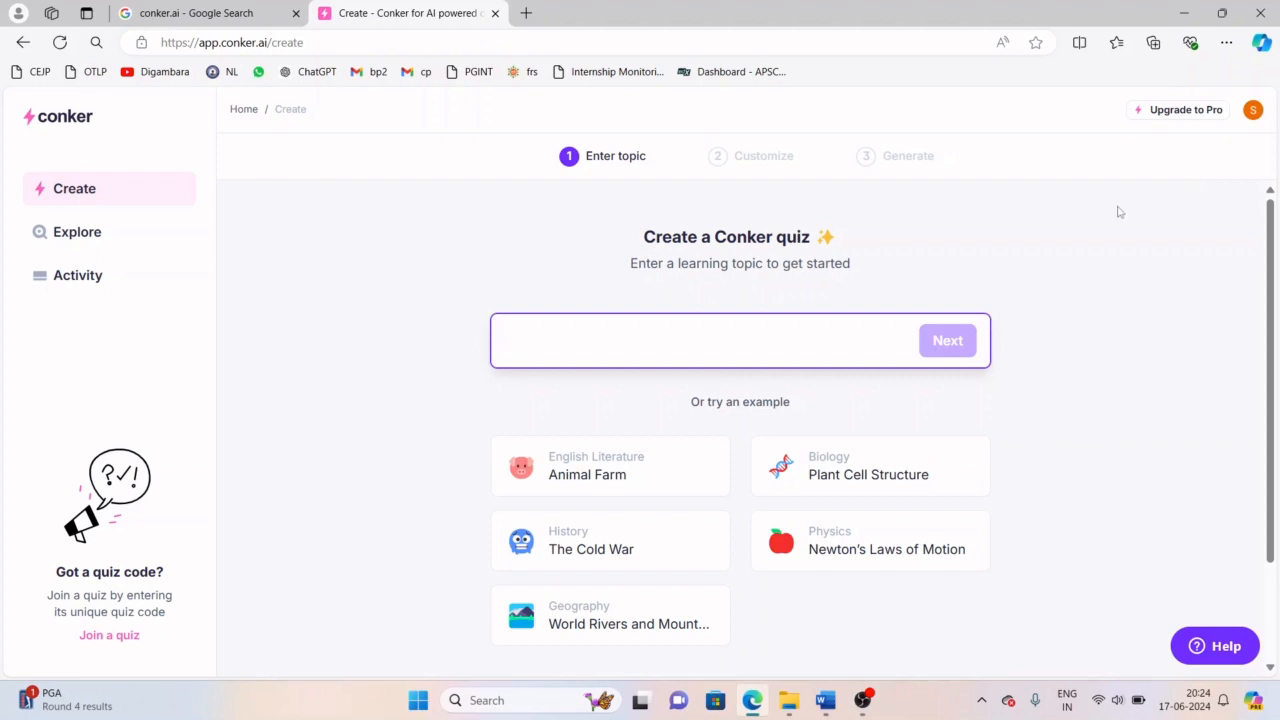
left_click(88, 190)
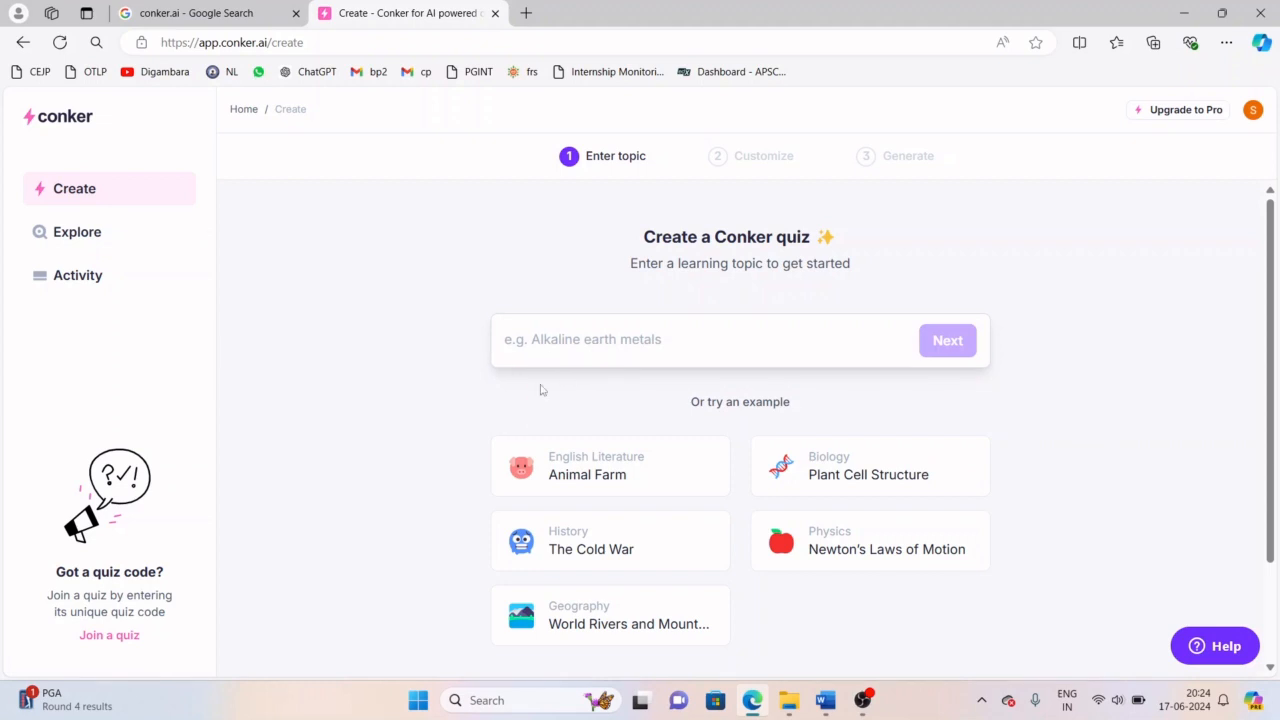
scroll(585, 369, "down", 1)
scroll(595, 355, "up", 1)
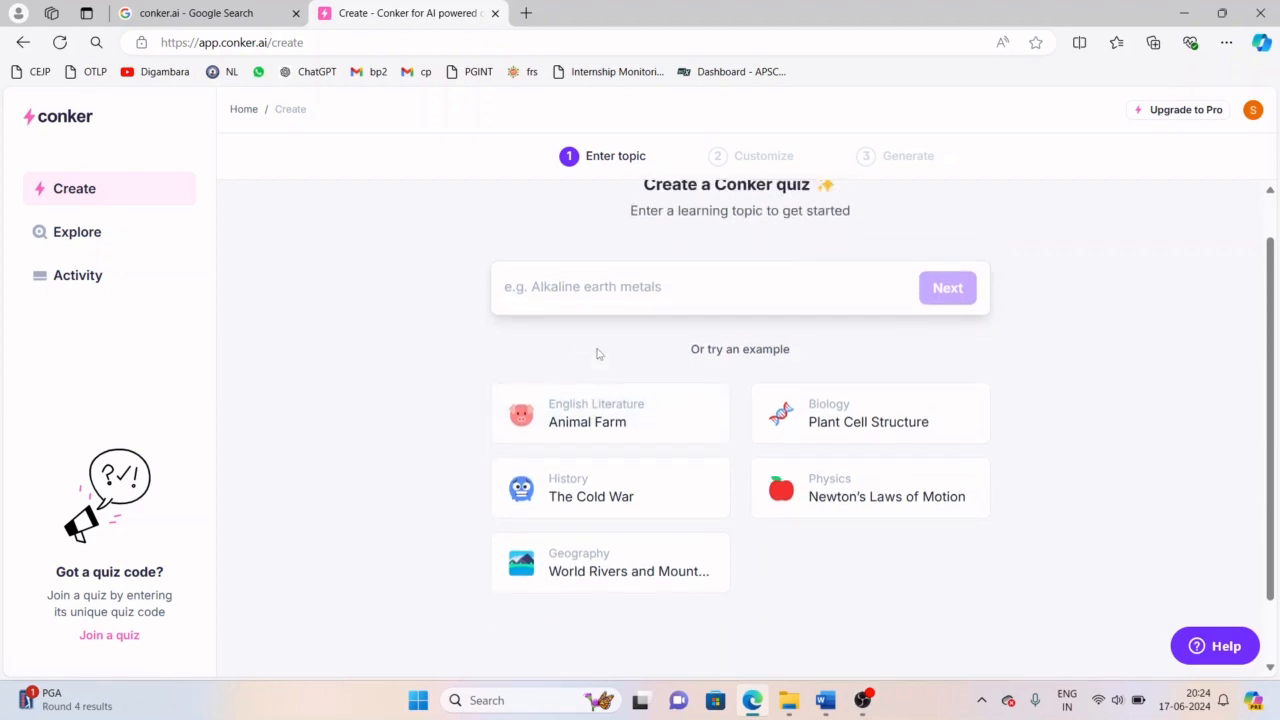
Step: Enter "world environment day" as the quiz topic and proceed to the customization stage
left_click(601, 340)
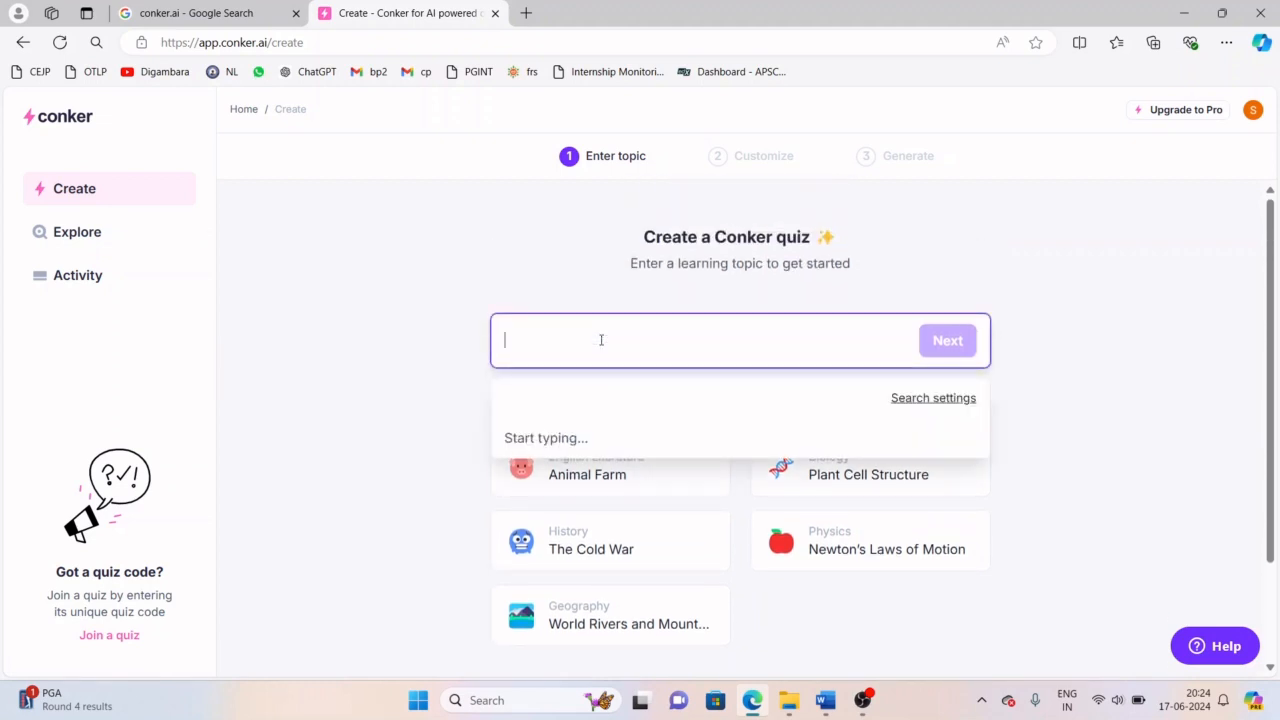
type("worl")
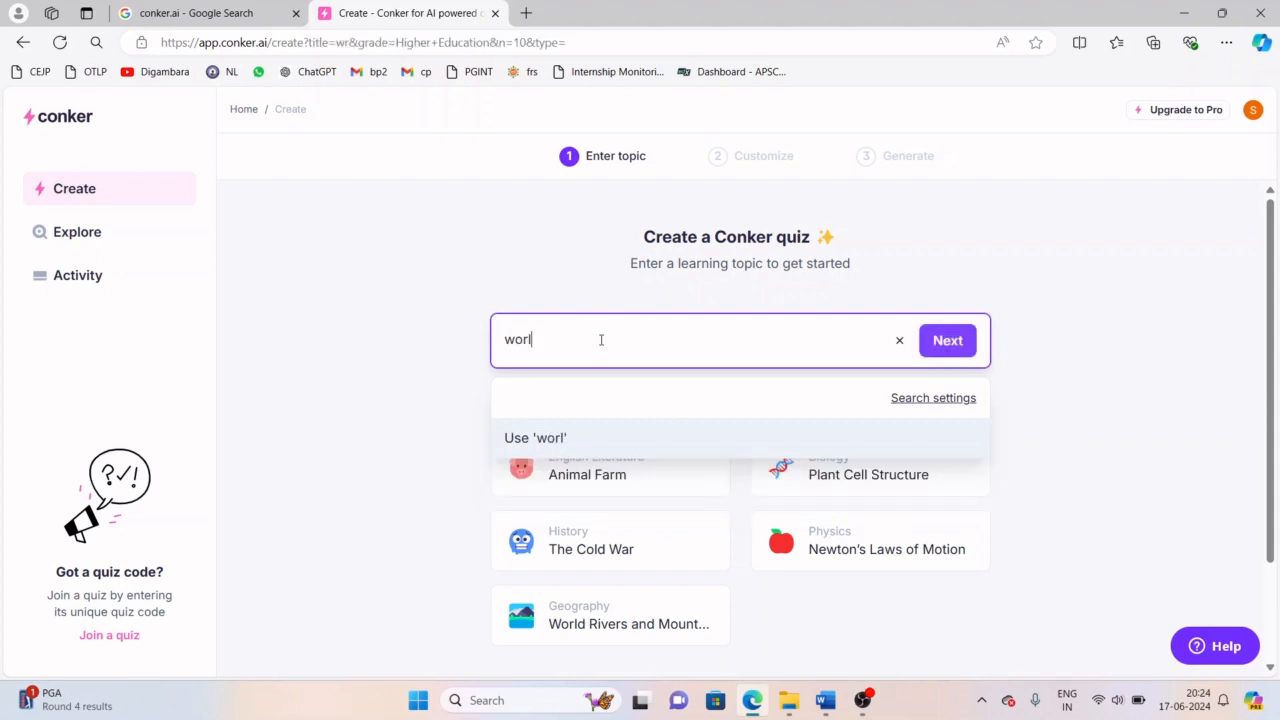
type("d envi")
key("BackSpace")
type("v")
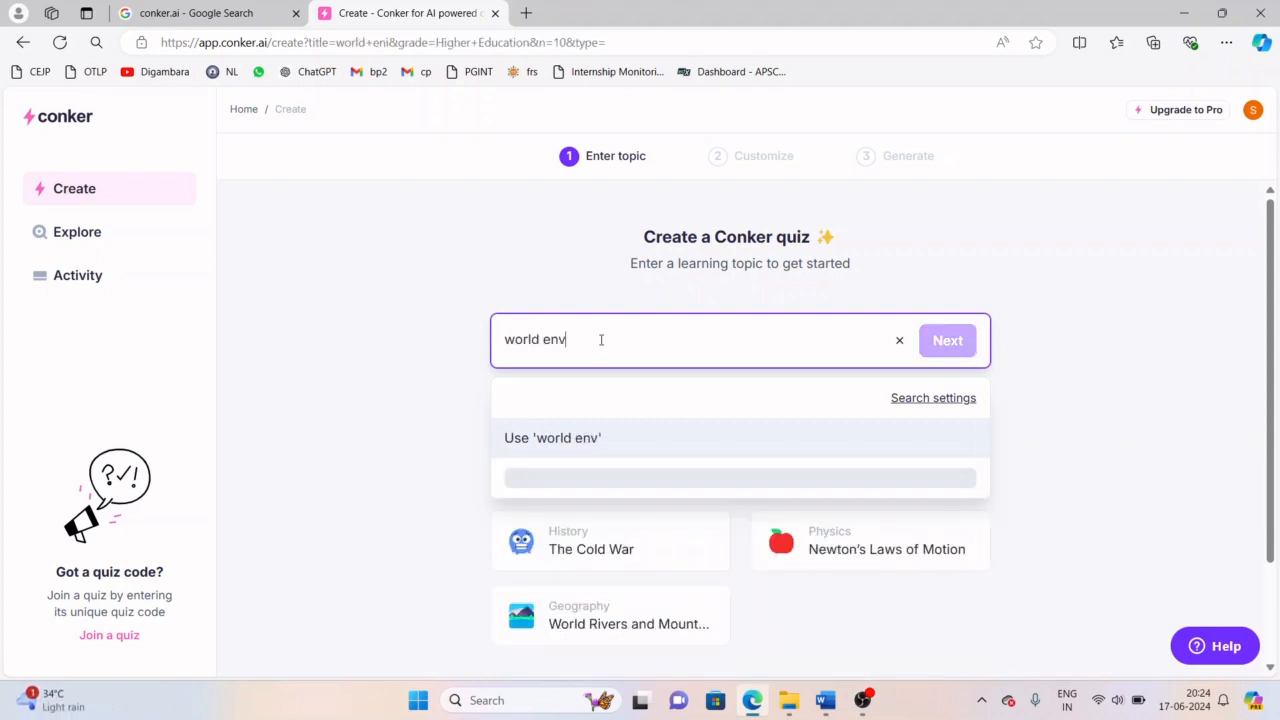
type("ironment day")
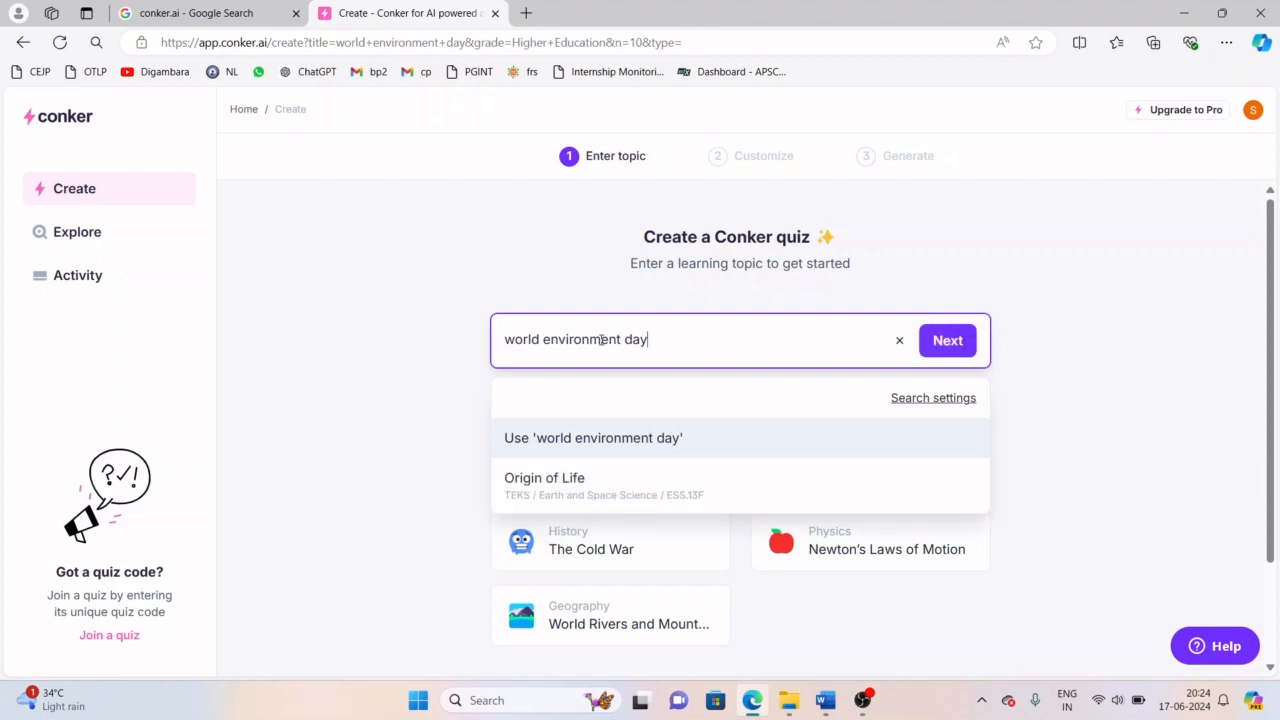
key("Escape")
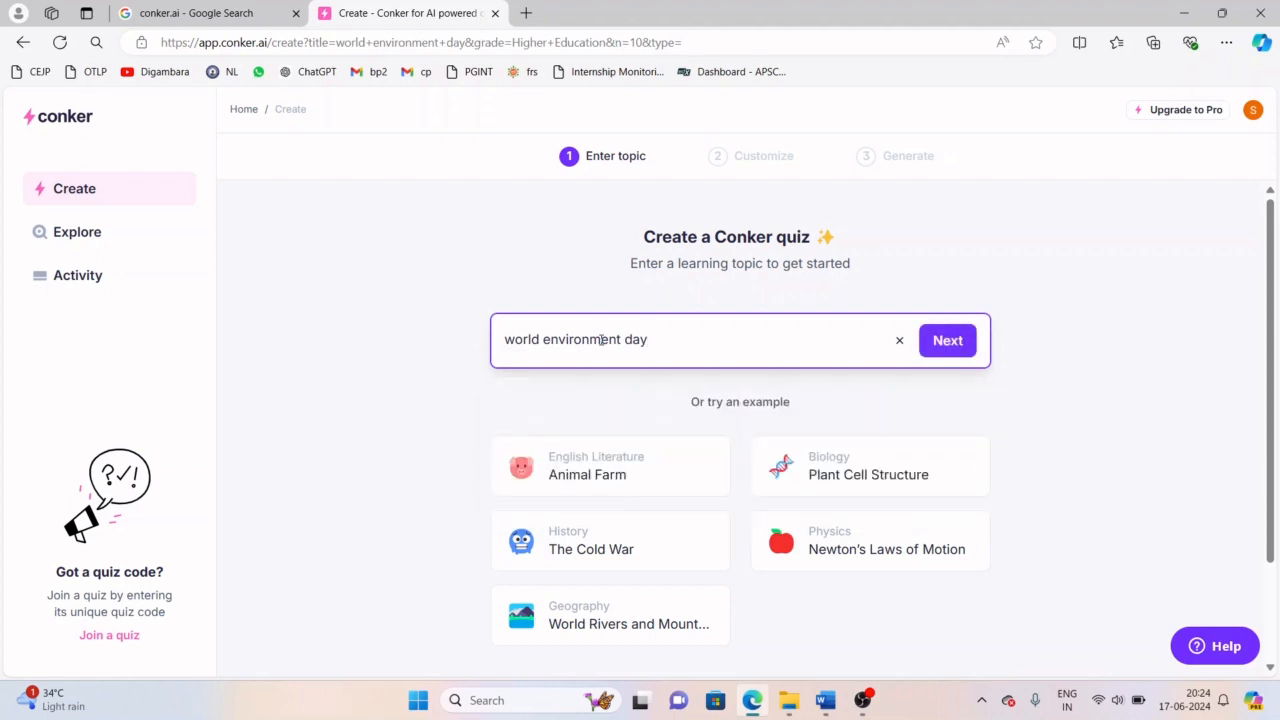
left_click(940, 336)
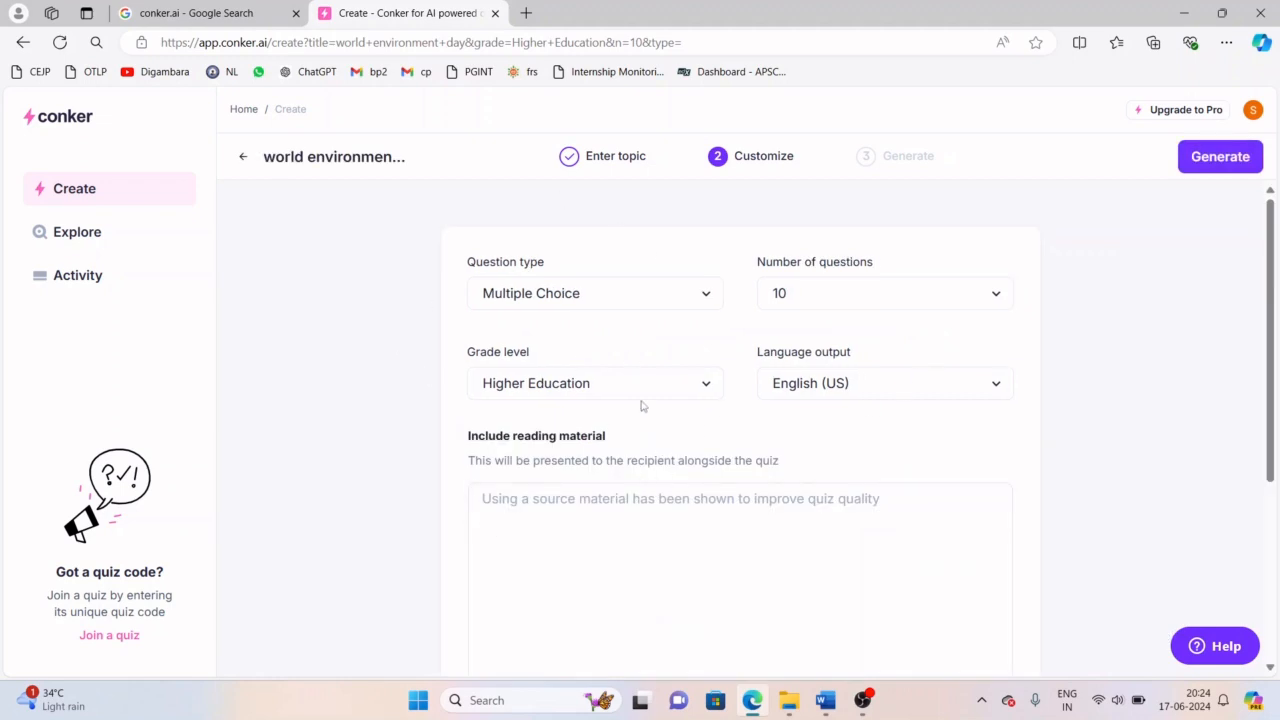
Step: Set the question type to Mixed and the number of questions to 10
left_click(620, 304)
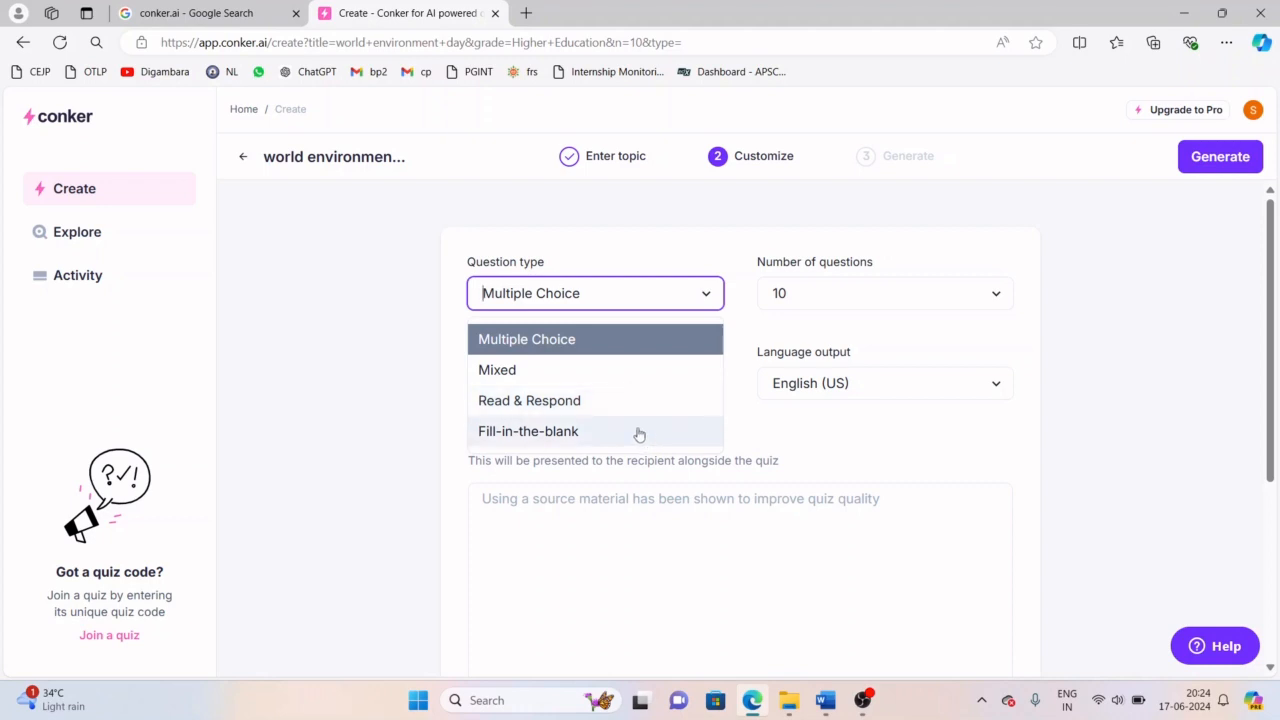
left_click(638, 372)
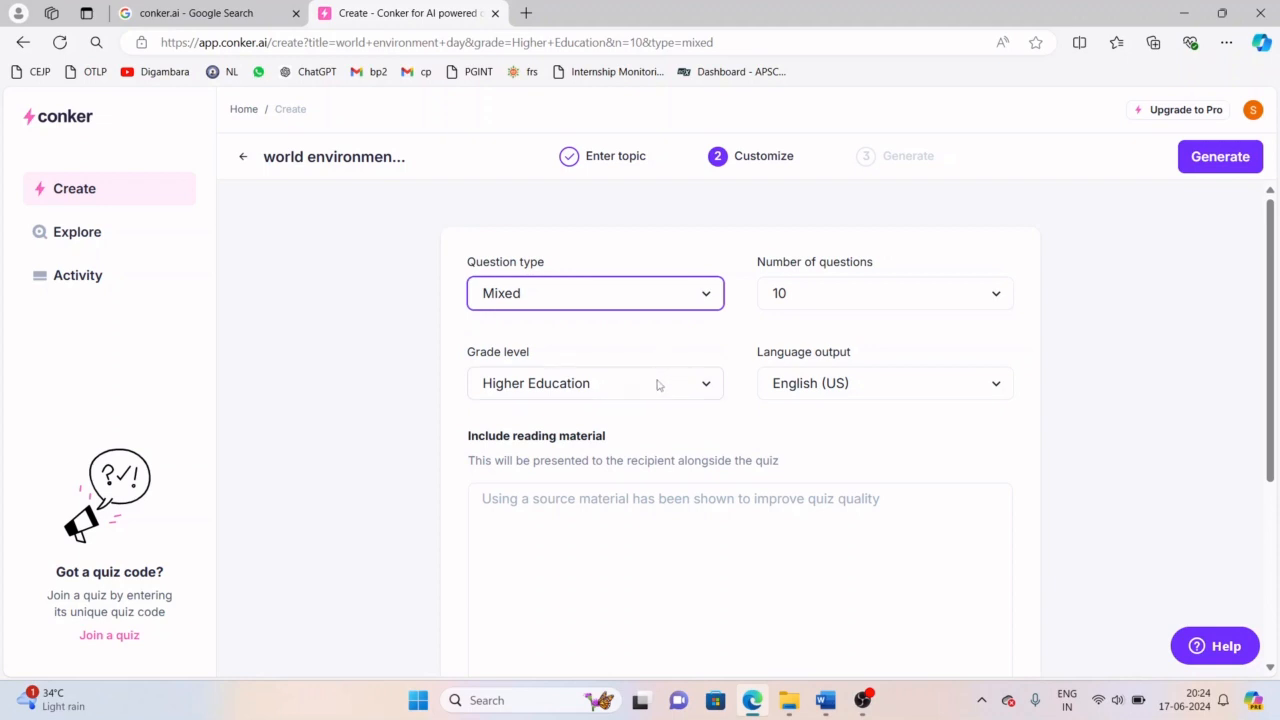
left_click(807, 296)
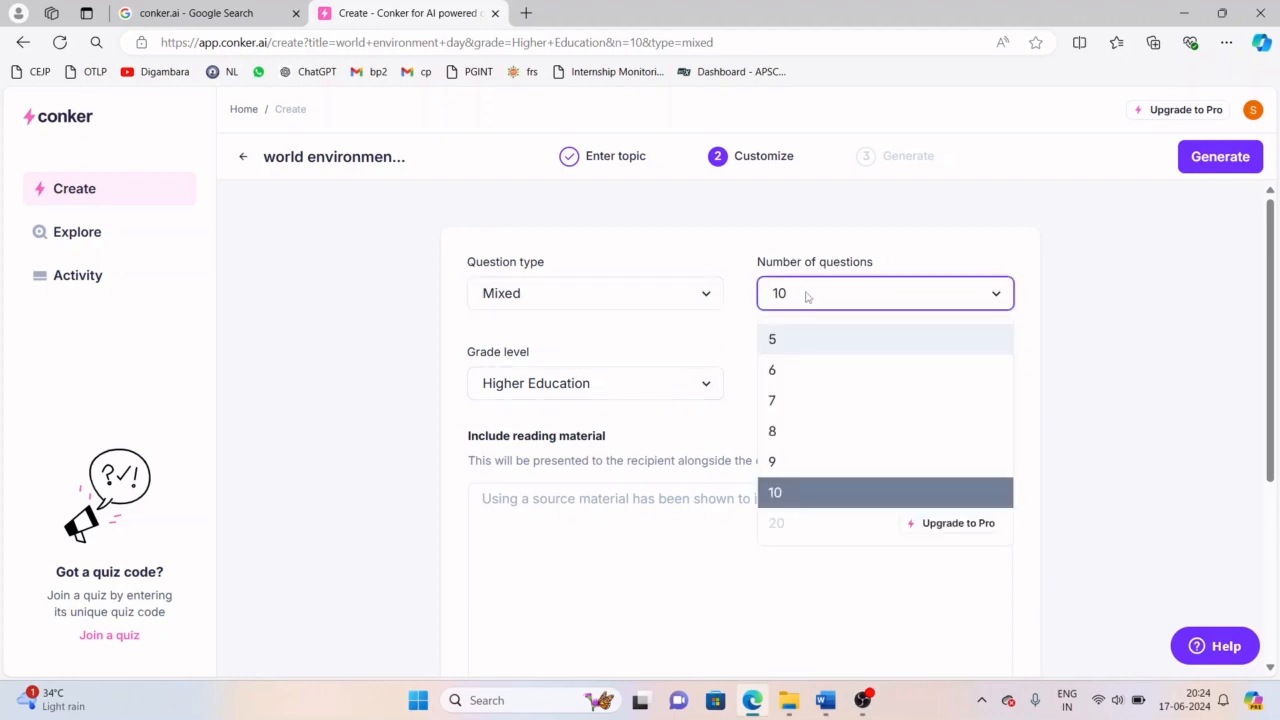
left_click(806, 494)
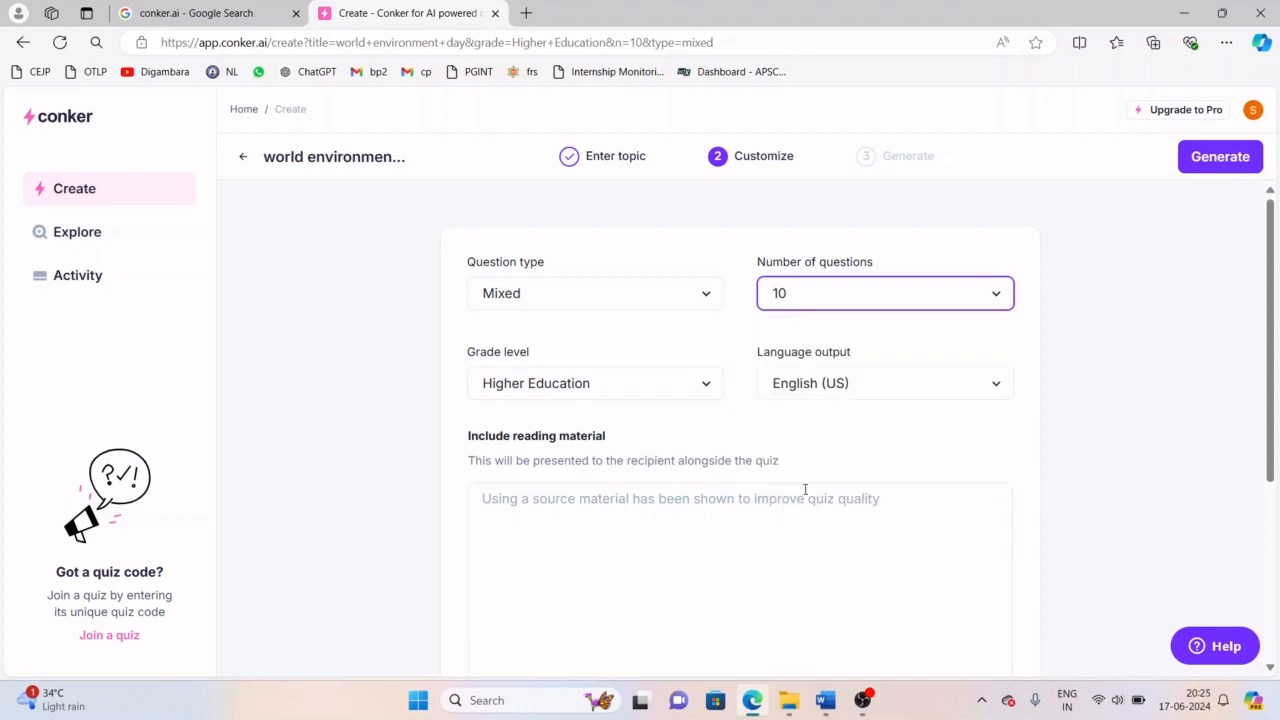
Step: Set the grade level to 8th Grade and choose English (US) as the output language
left_click(593, 384)
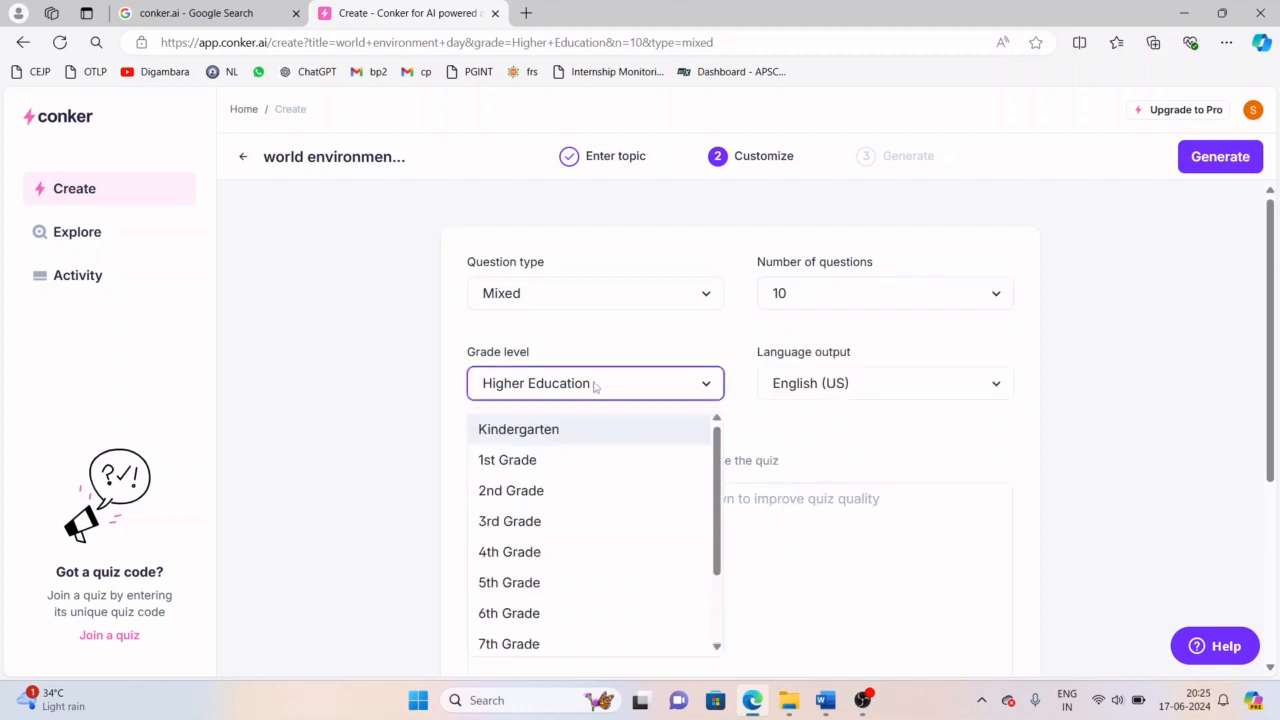
scroll(571, 506, "down", 3)
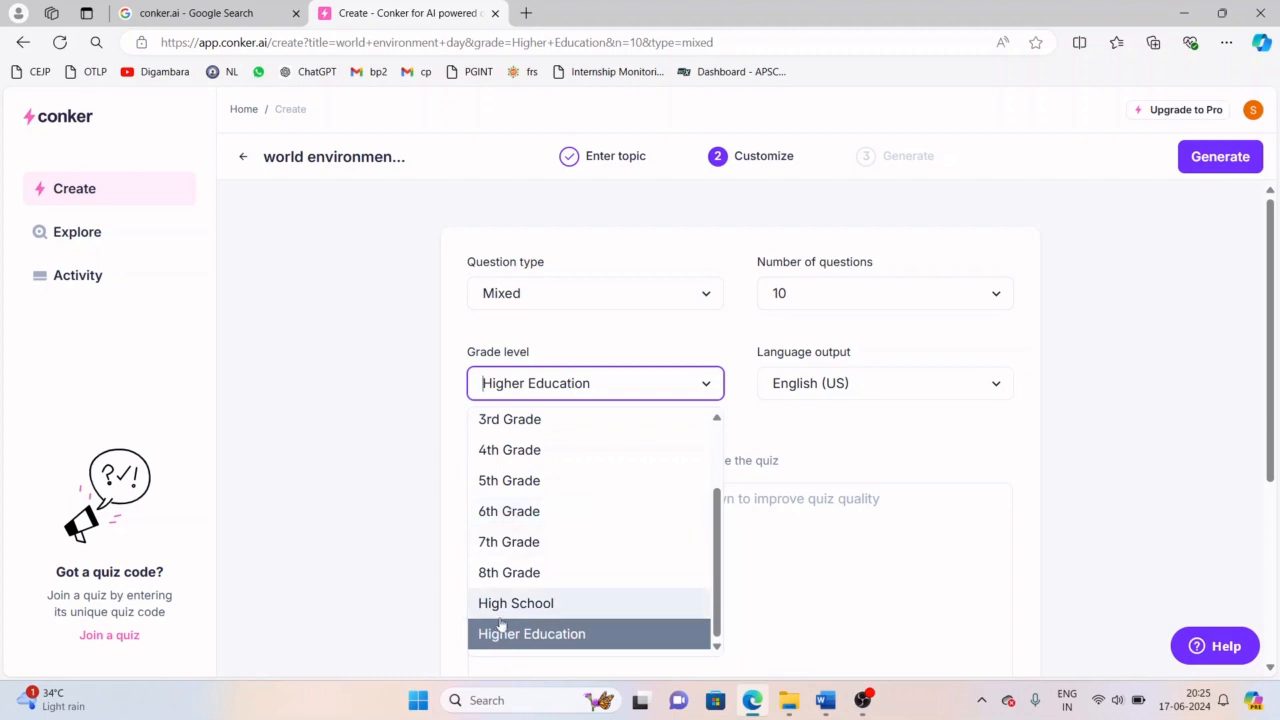
left_click(509, 574)
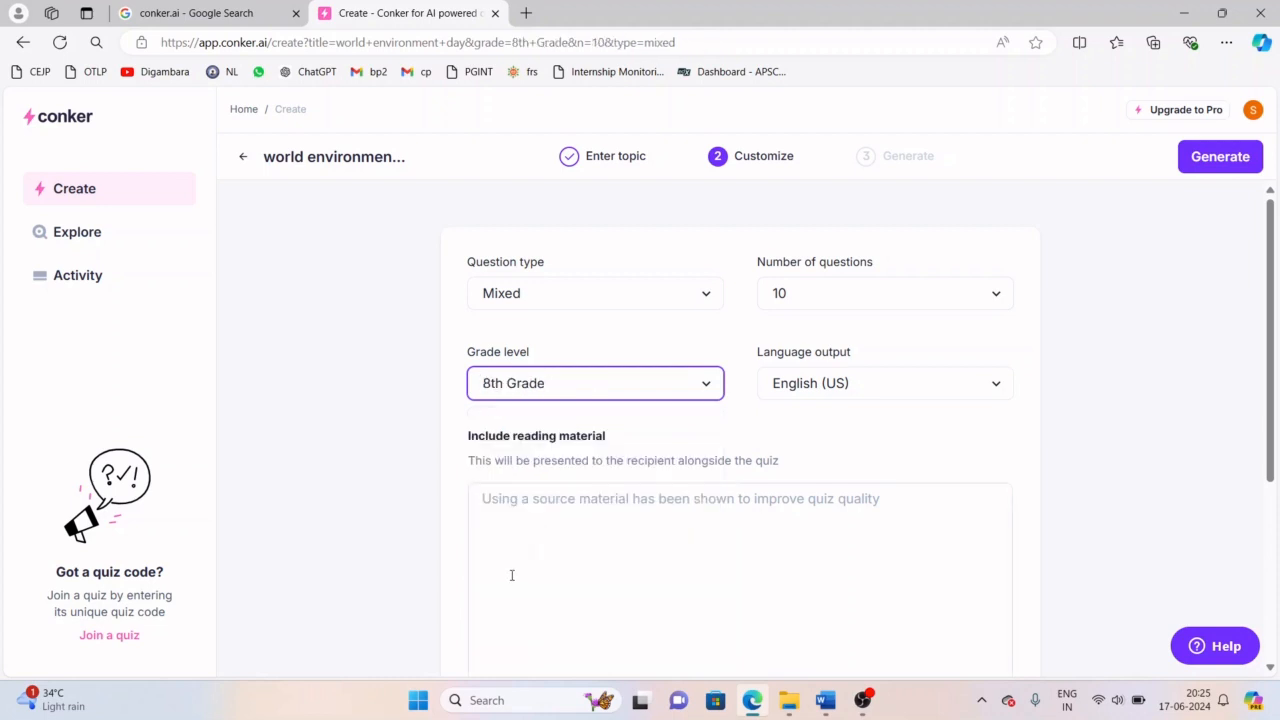
left_click(797, 386)
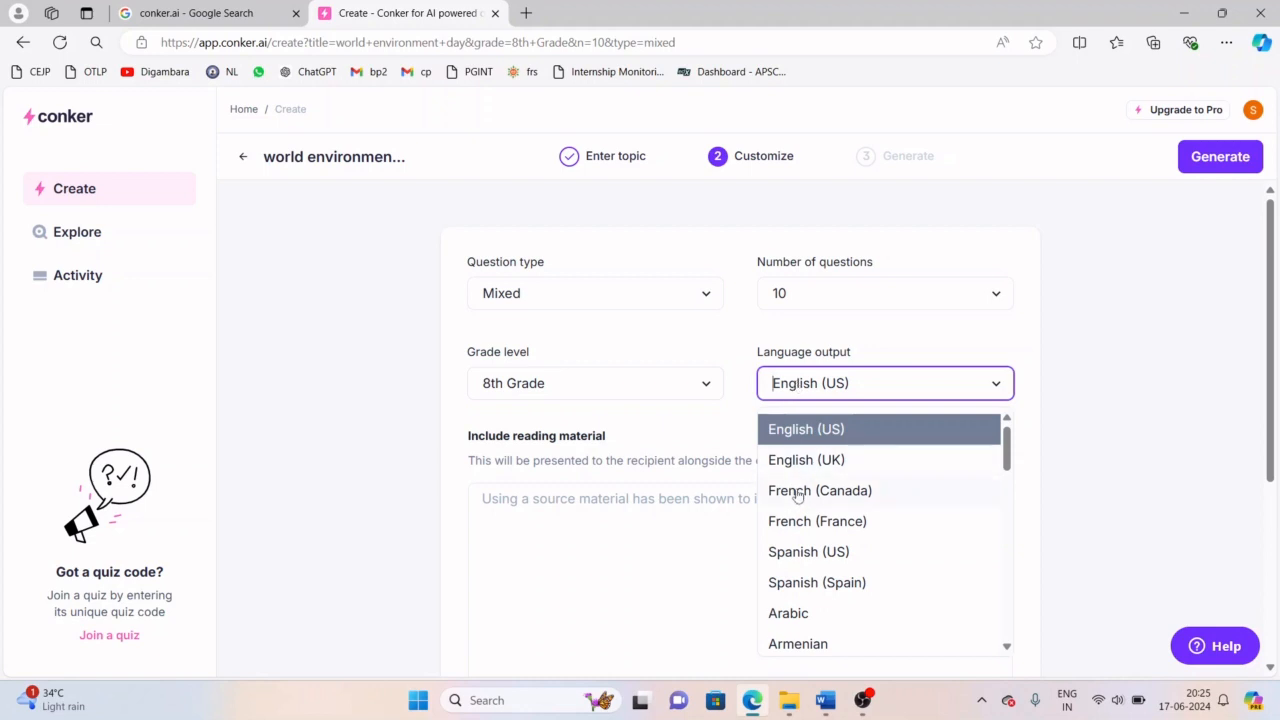
scroll(790, 489, "down", 8)
scroll(950, 575, "up", 2)
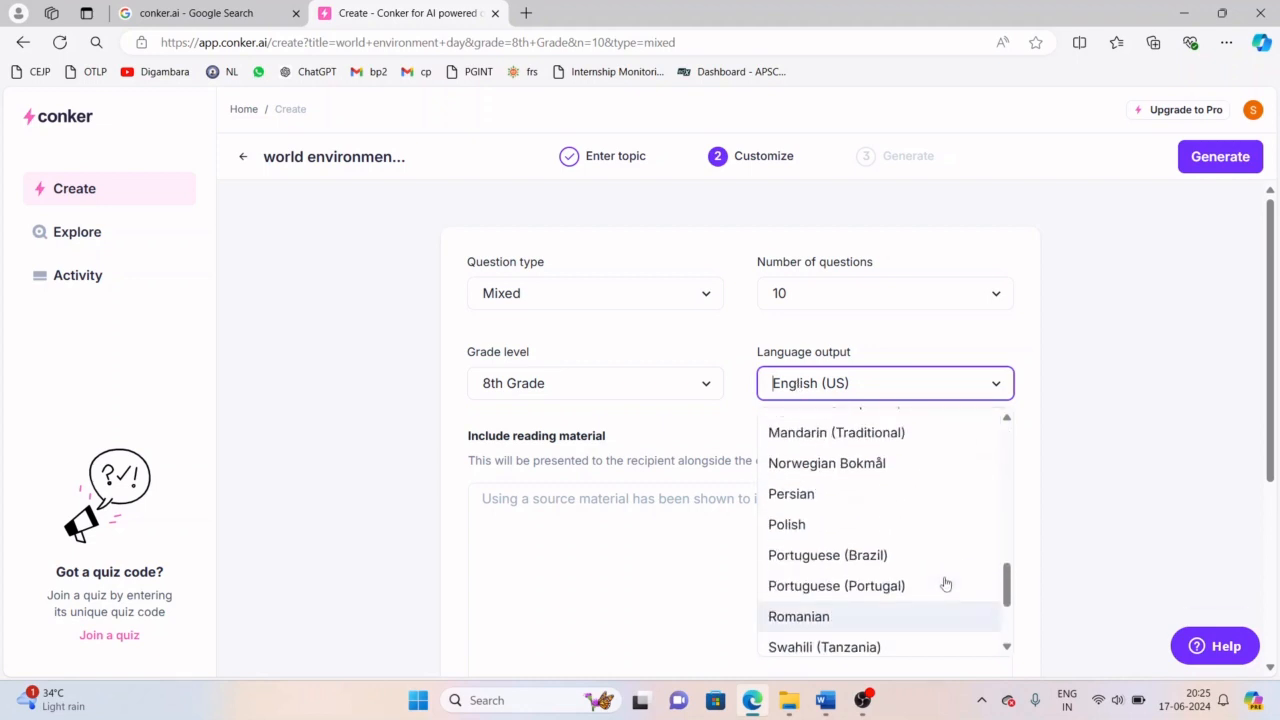
scroll(946, 583, "down", 2)
scroll(954, 594, "up", 8)
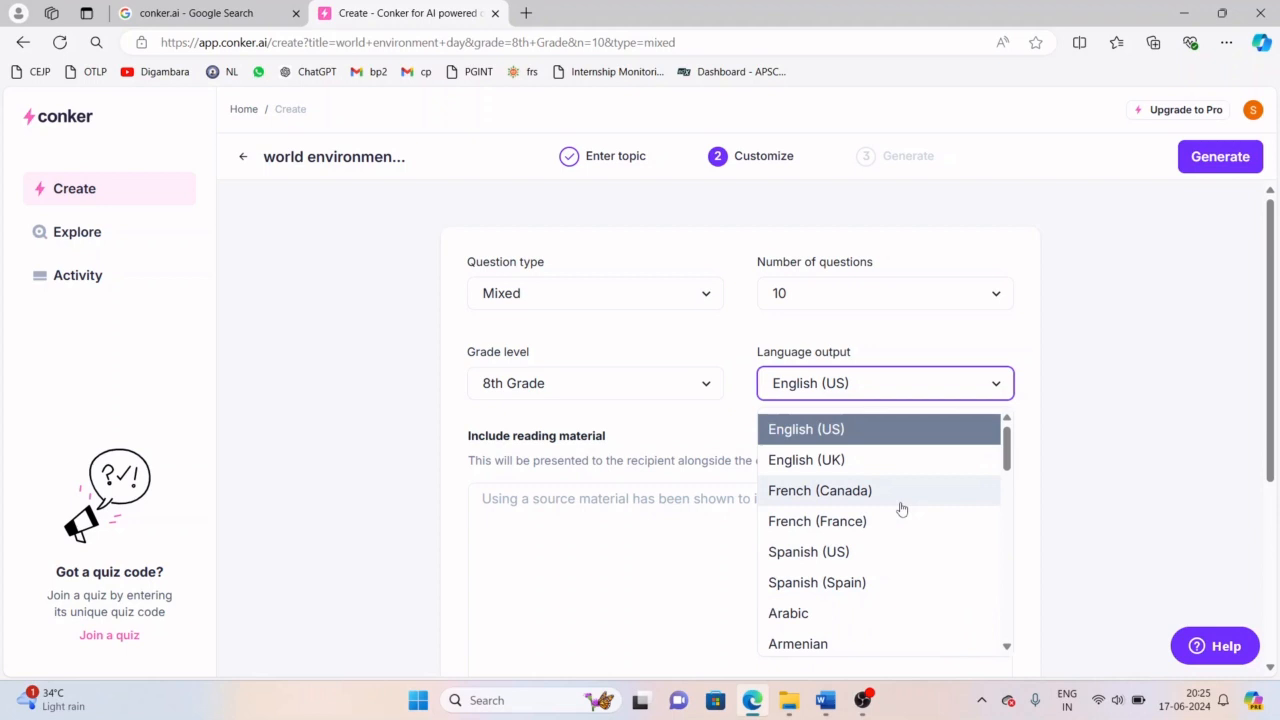
left_click(868, 432)
Step: Leave the reading material empty and generate the world environment day quiz
scroll(866, 431, "down", 3)
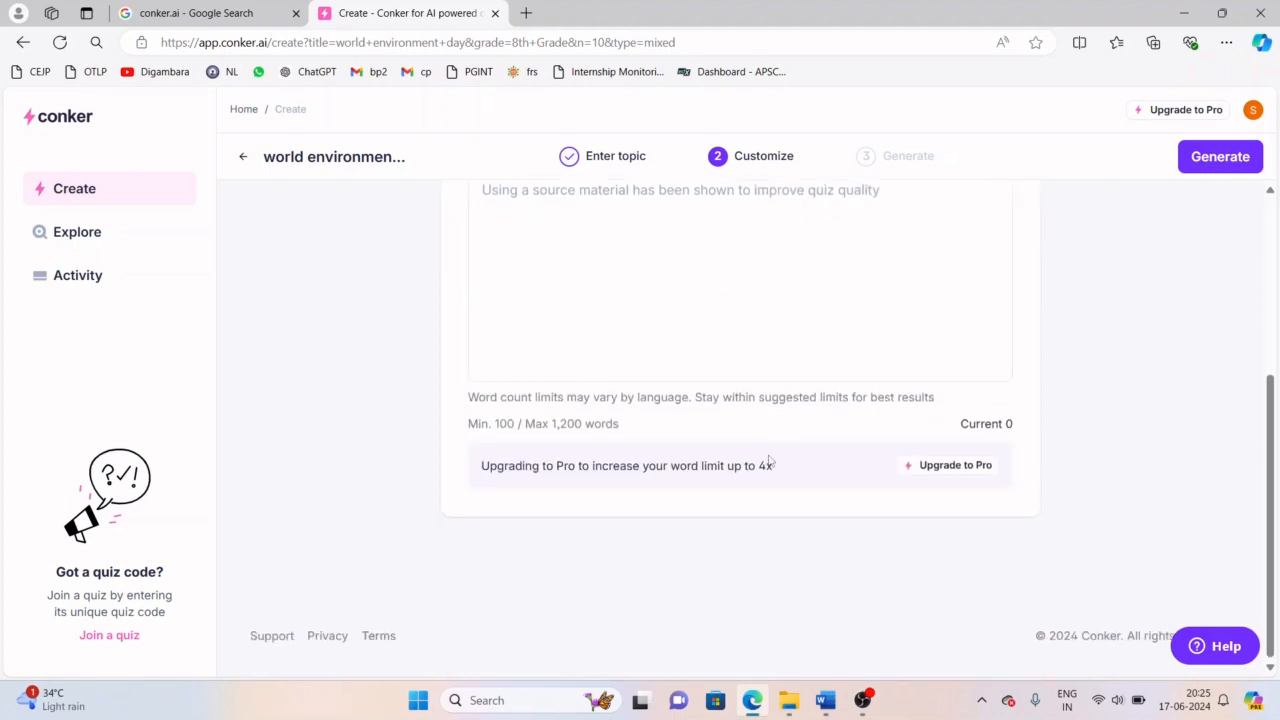
scroll(745, 450, "up", 2)
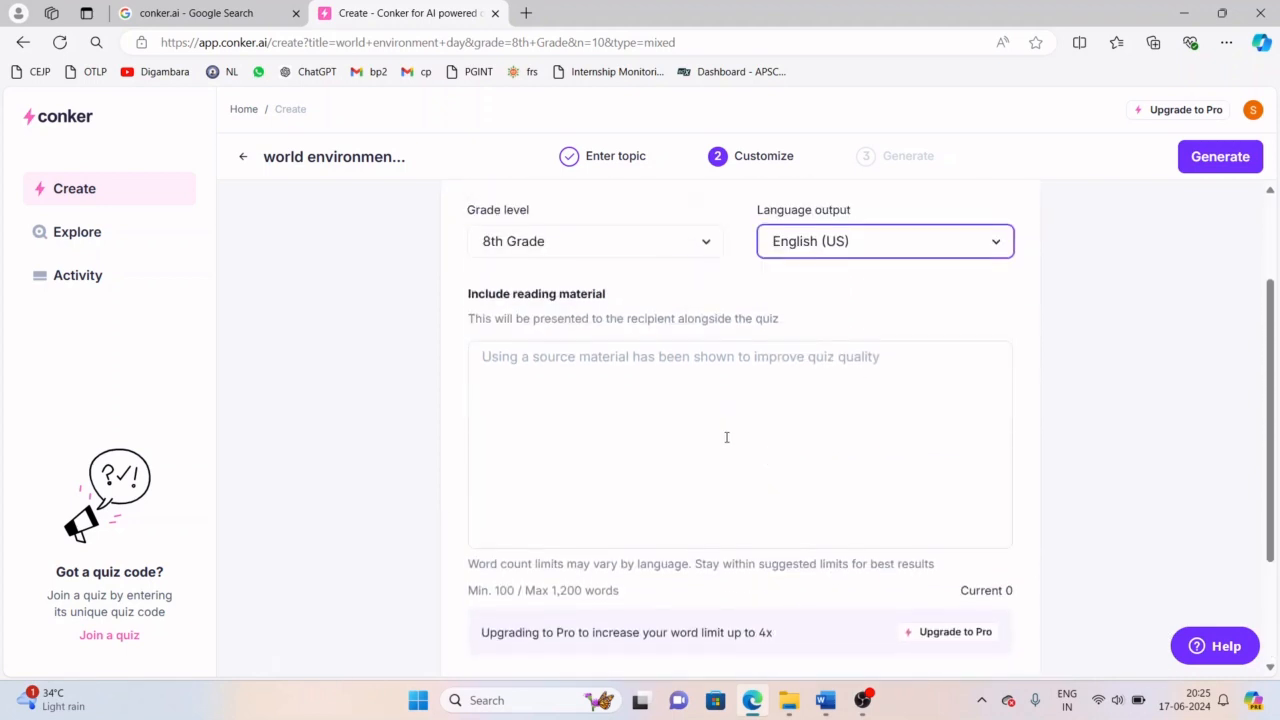
left_click(692, 377)
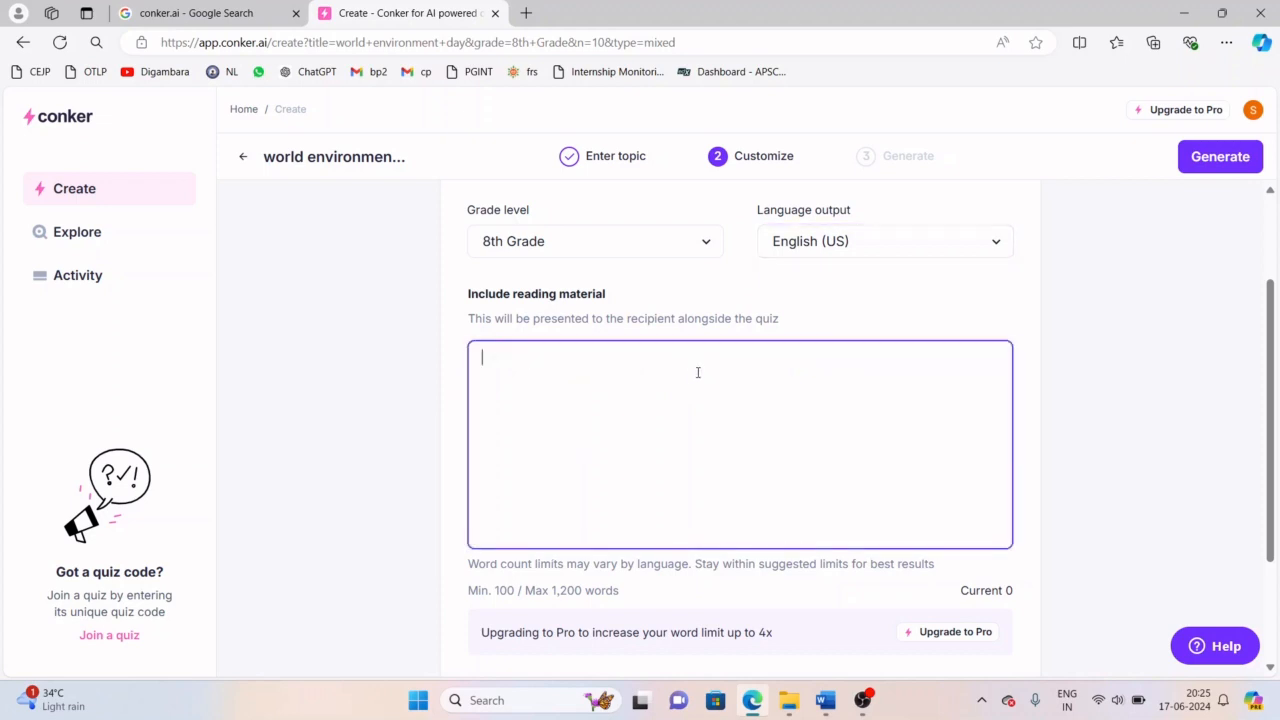
scroll(718, 362, "up", 2)
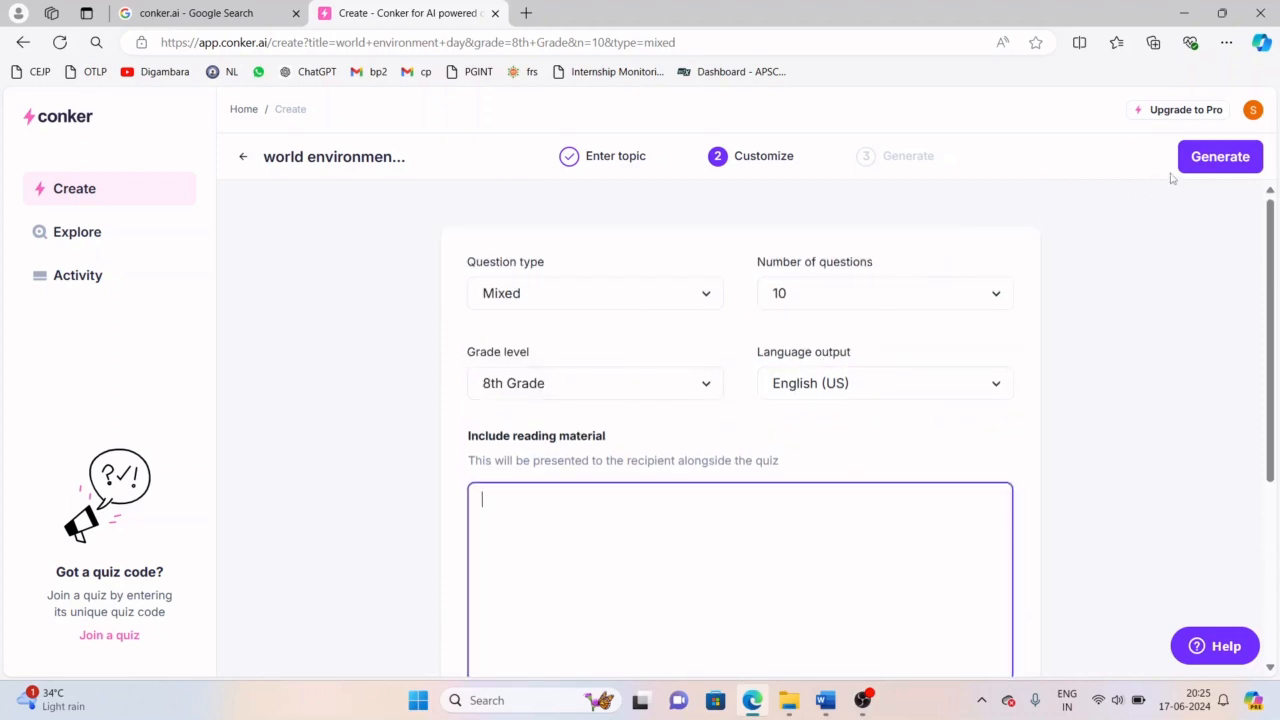
left_click(1210, 158)
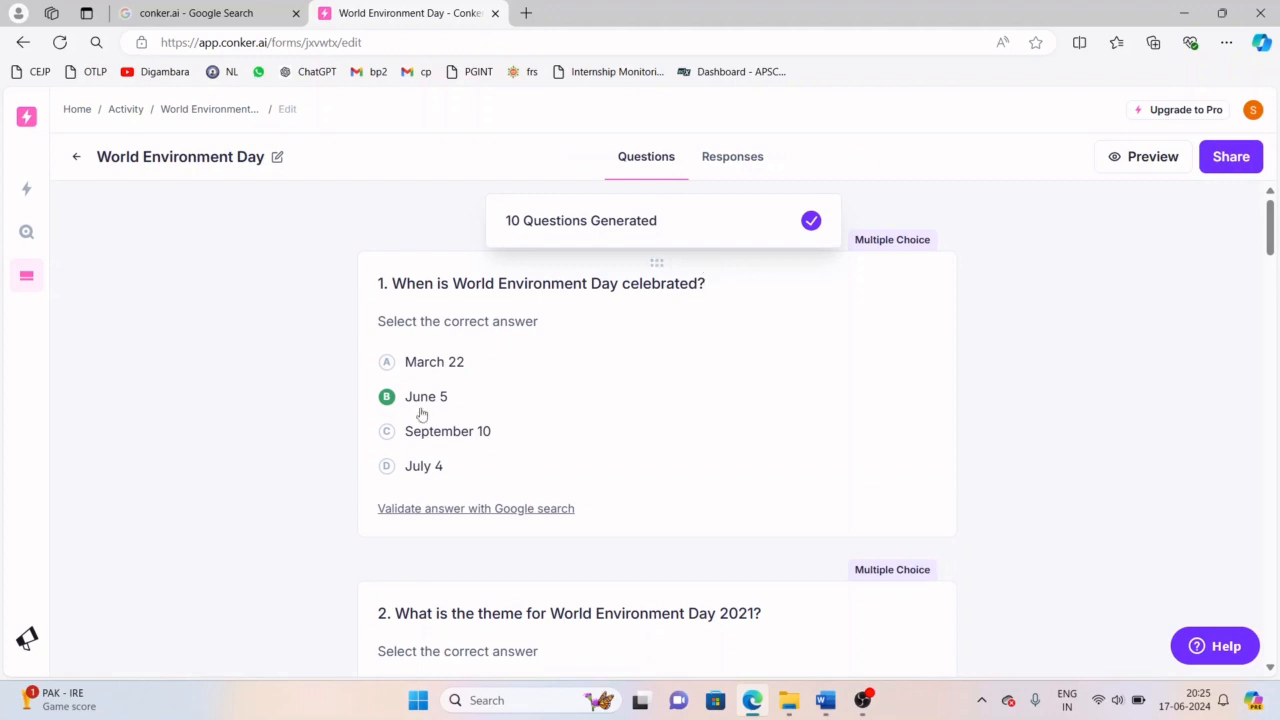
Step: Review the generated World Environment Day questions and their marked answers
scroll(421, 412, "down", 3)
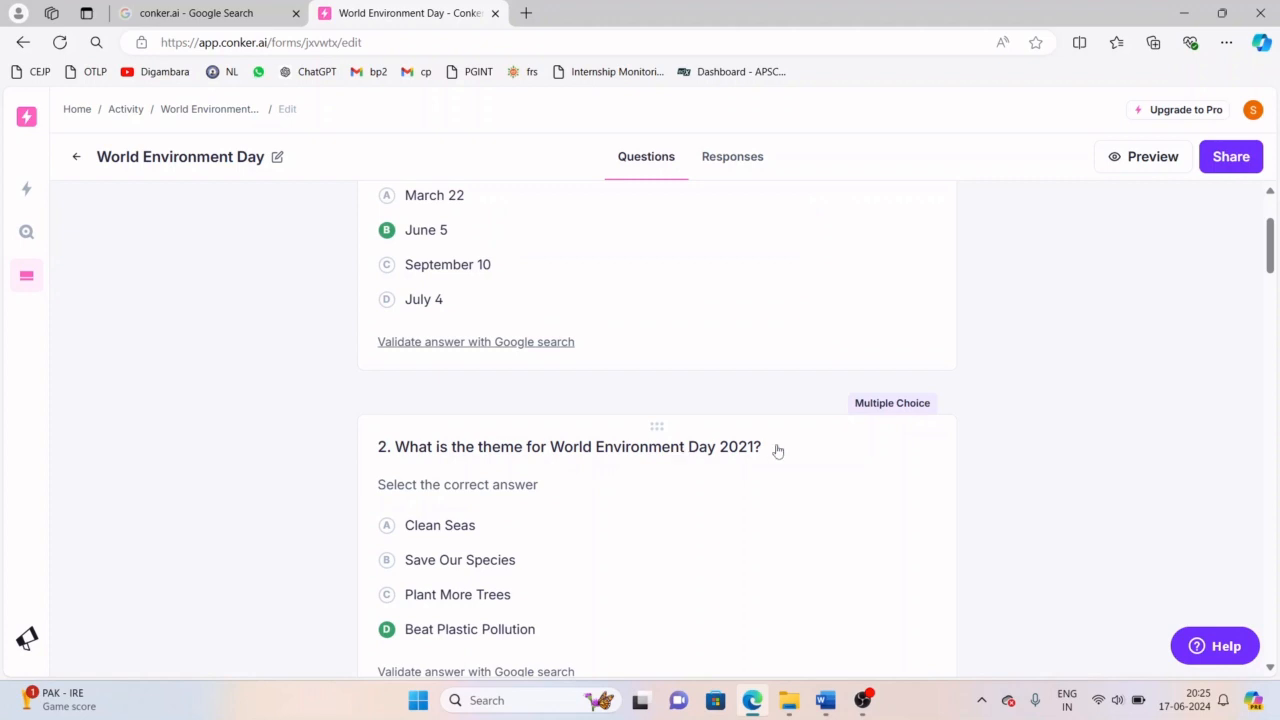
scroll(777, 449, "down", 5)
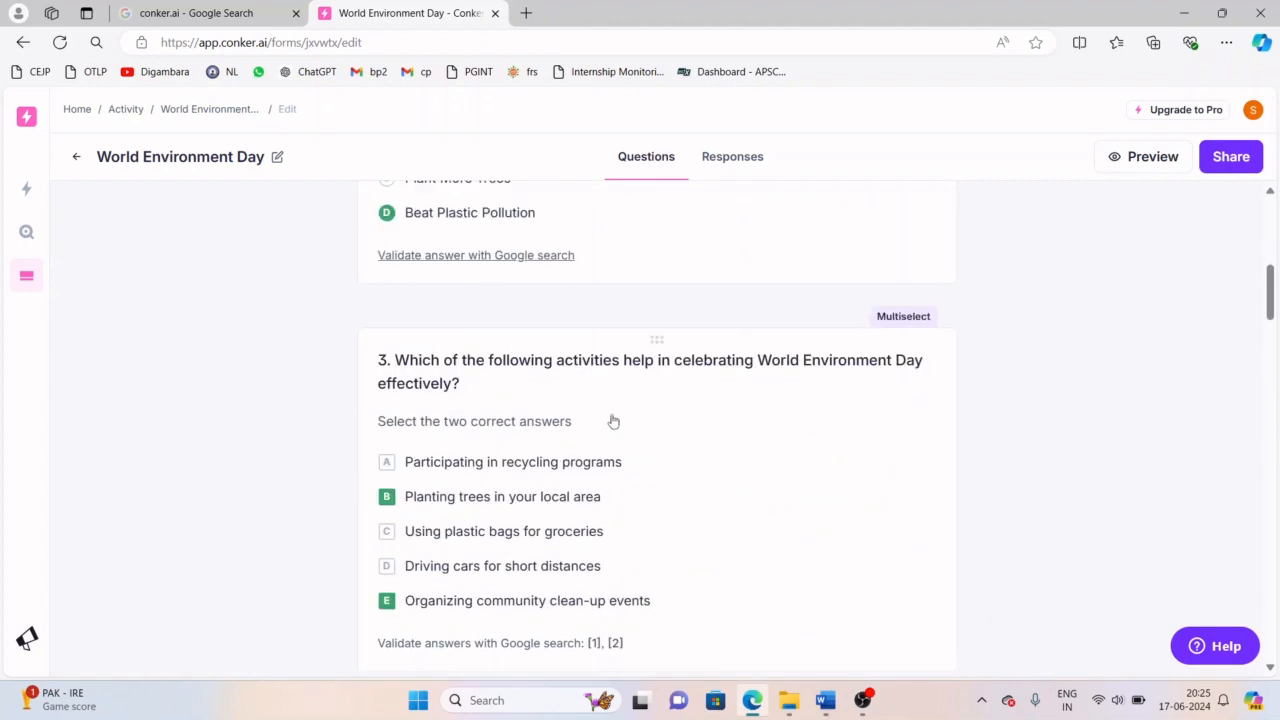
scroll(620, 440, "down", 3)
scroll(630, 460, "down", 3)
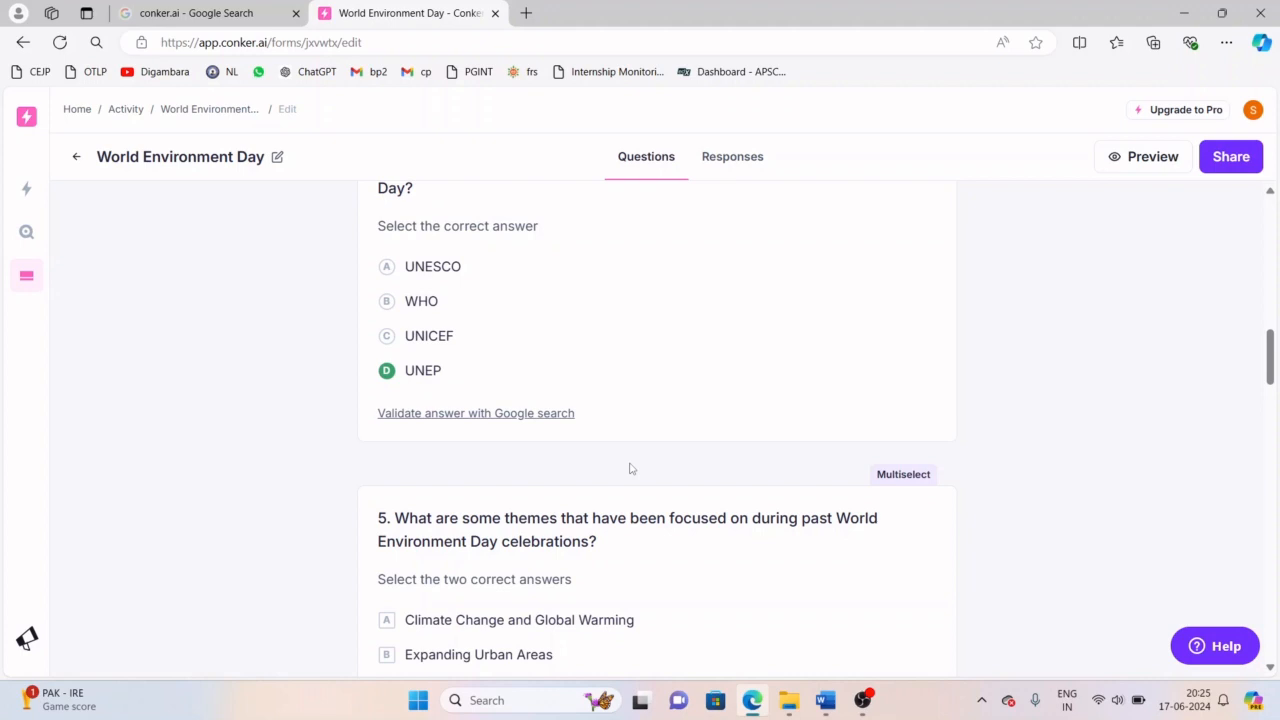
scroll(630, 468, "down", 9)
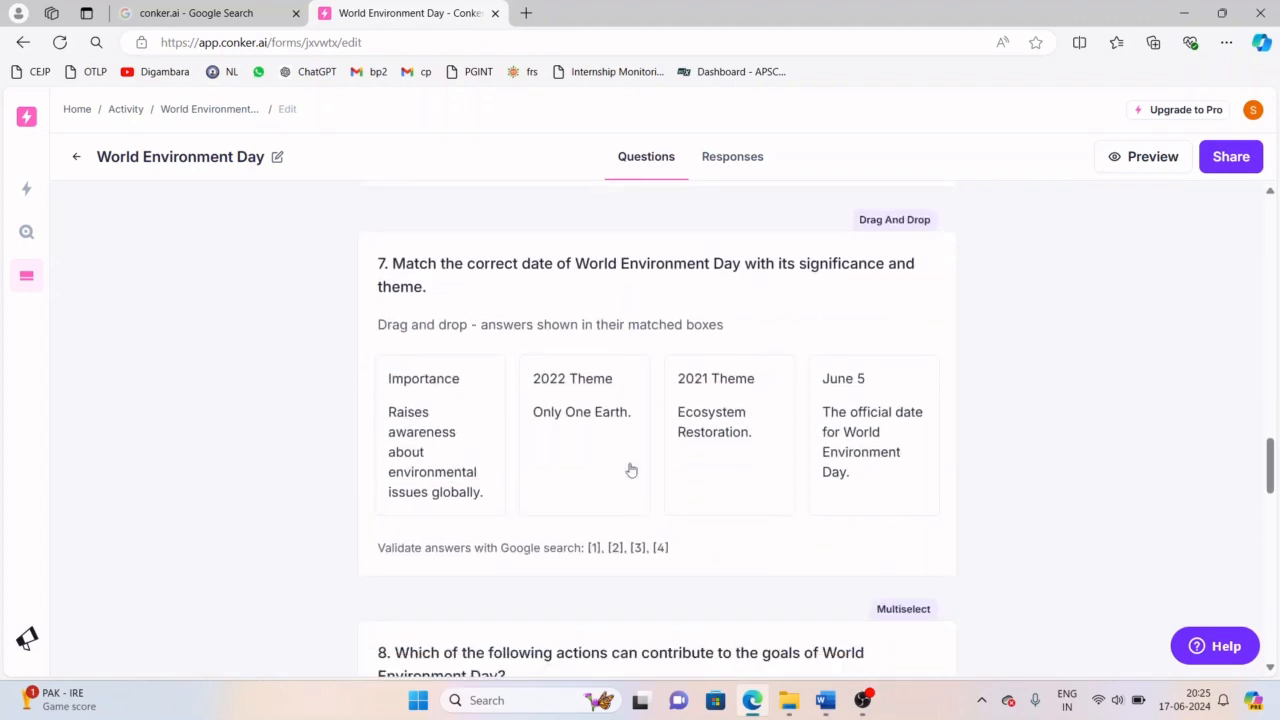
scroll(631, 470, "down", 8)
Step: Preview the quiz, answering question 1 with June 5 and question 2 with Beat Plastic Pollution, and exit the preview
left_click(1120, 162)
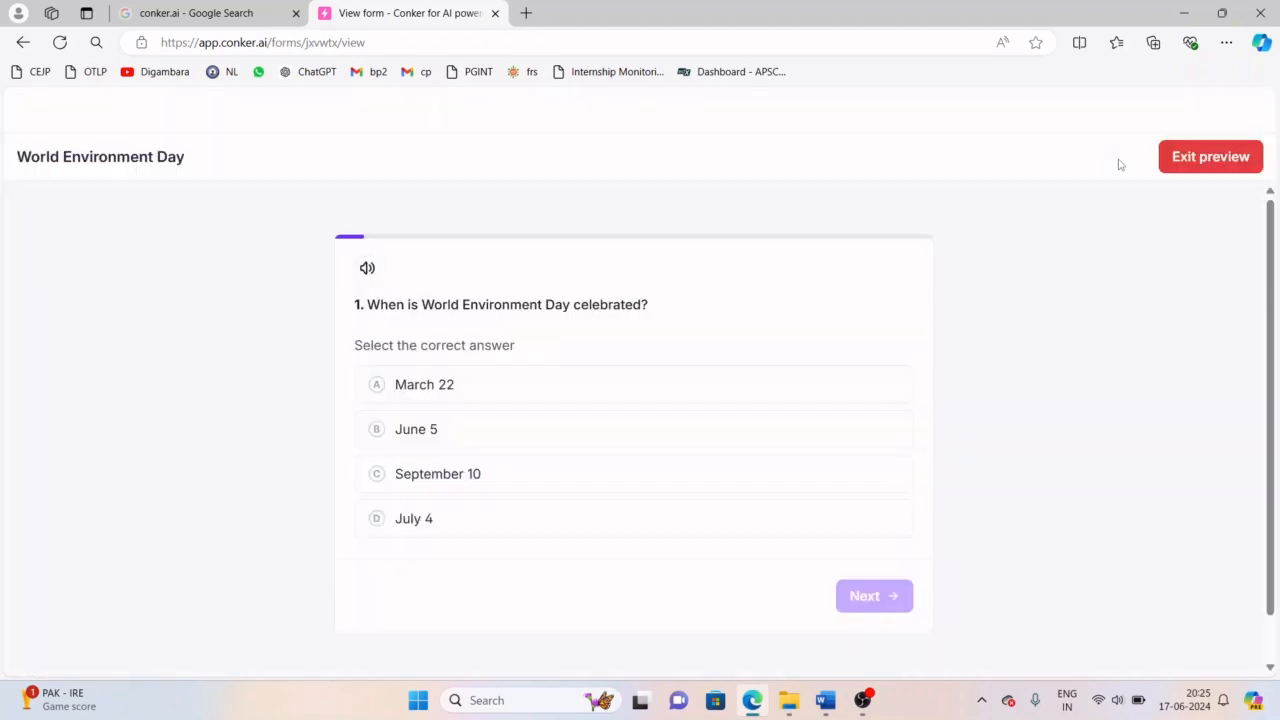
scroll(800, 350, "down", 1)
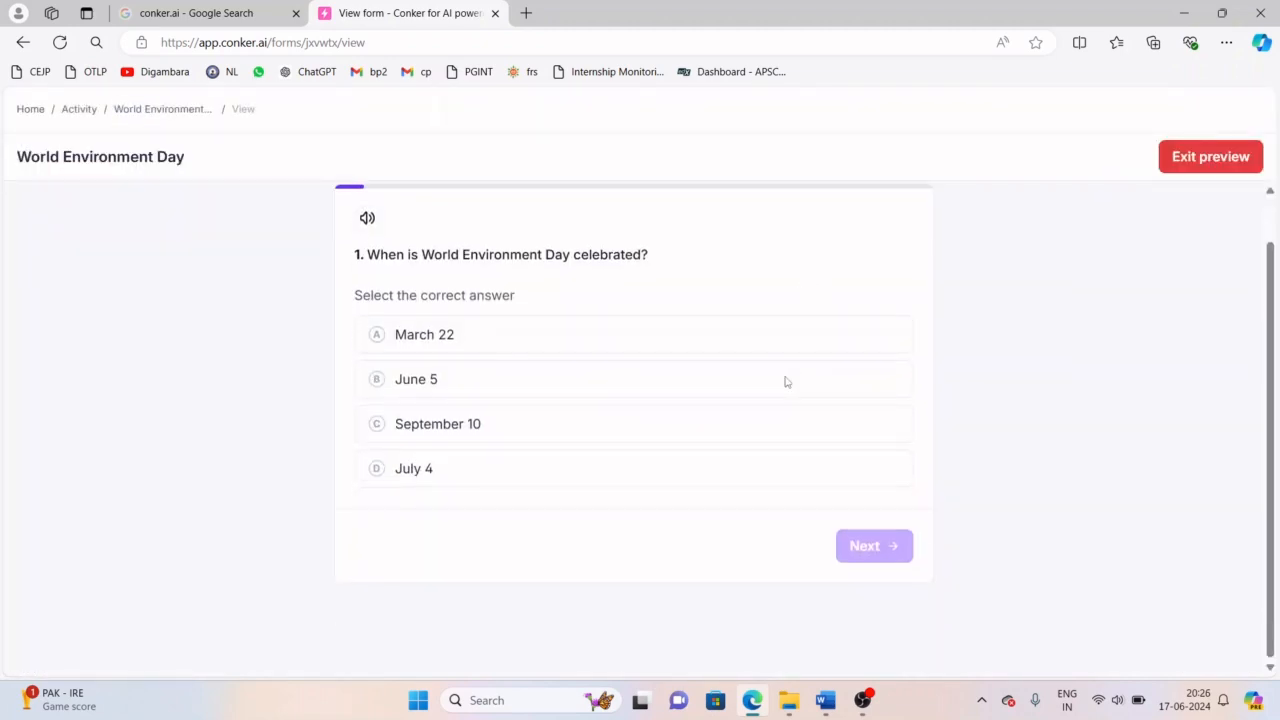
left_click(426, 396)
left_click(857, 547)
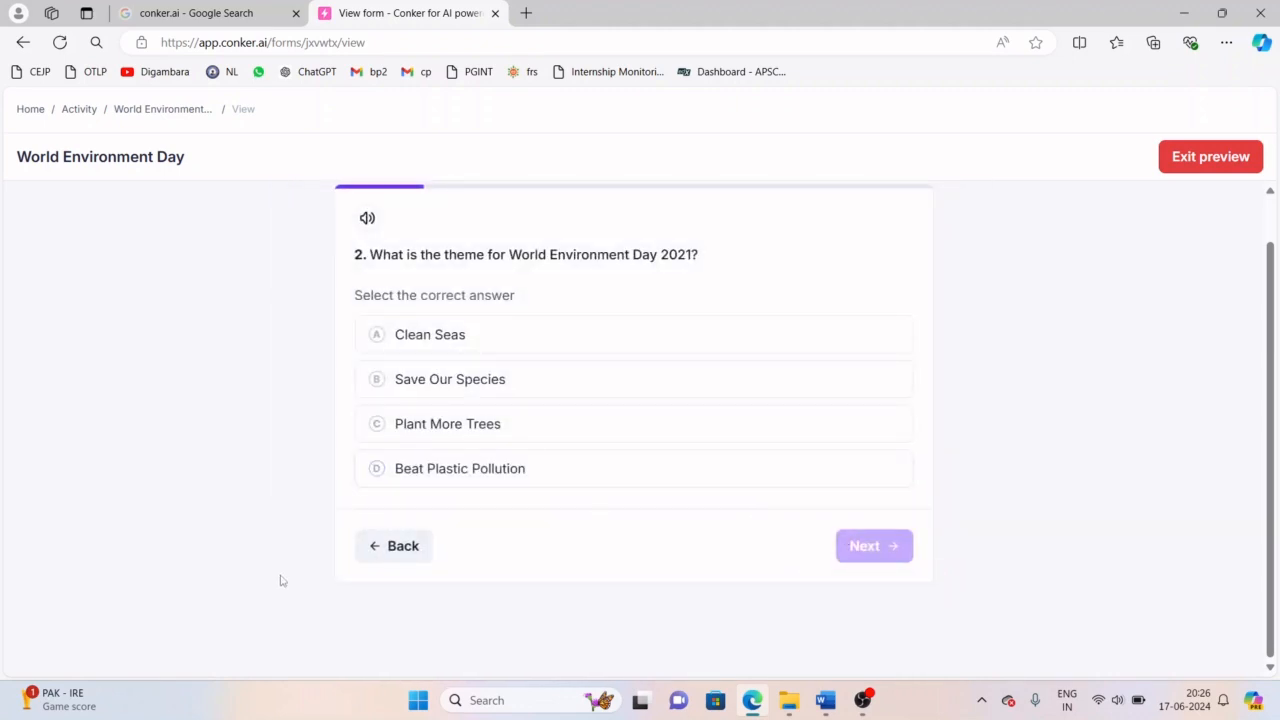
left_click(442, 478)
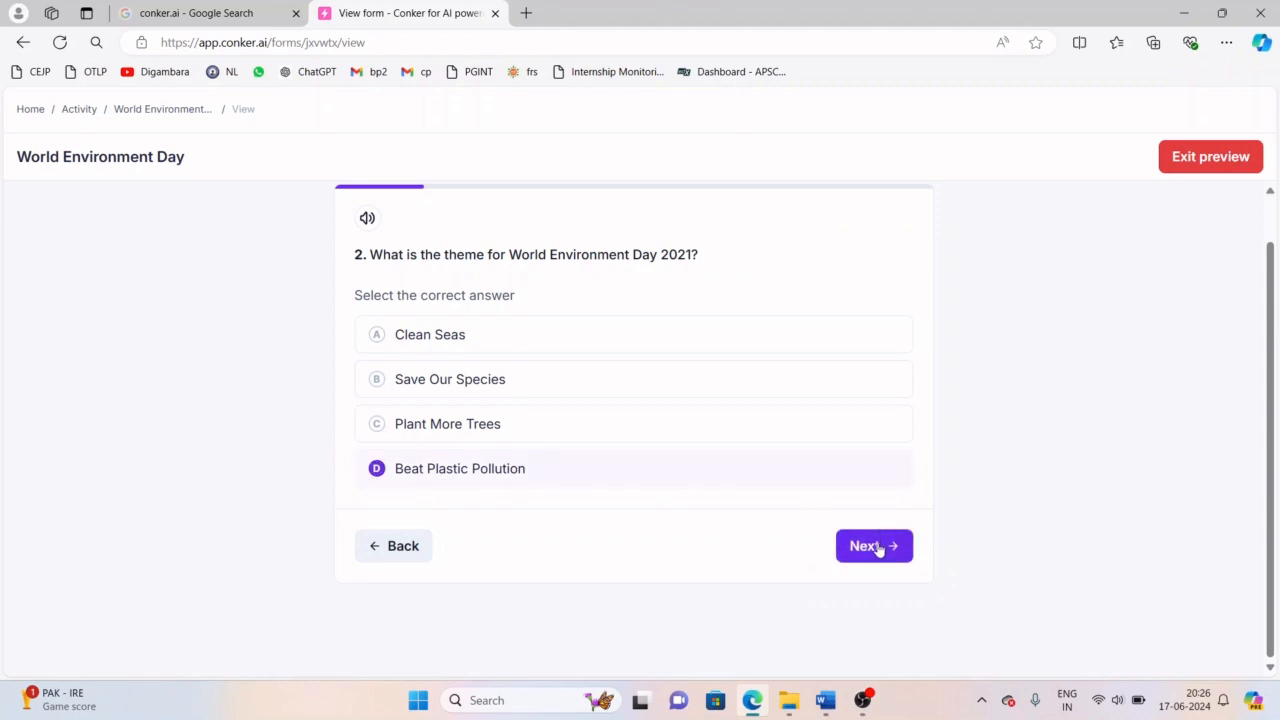
left_click(872, 546)
left_click(410, 648)
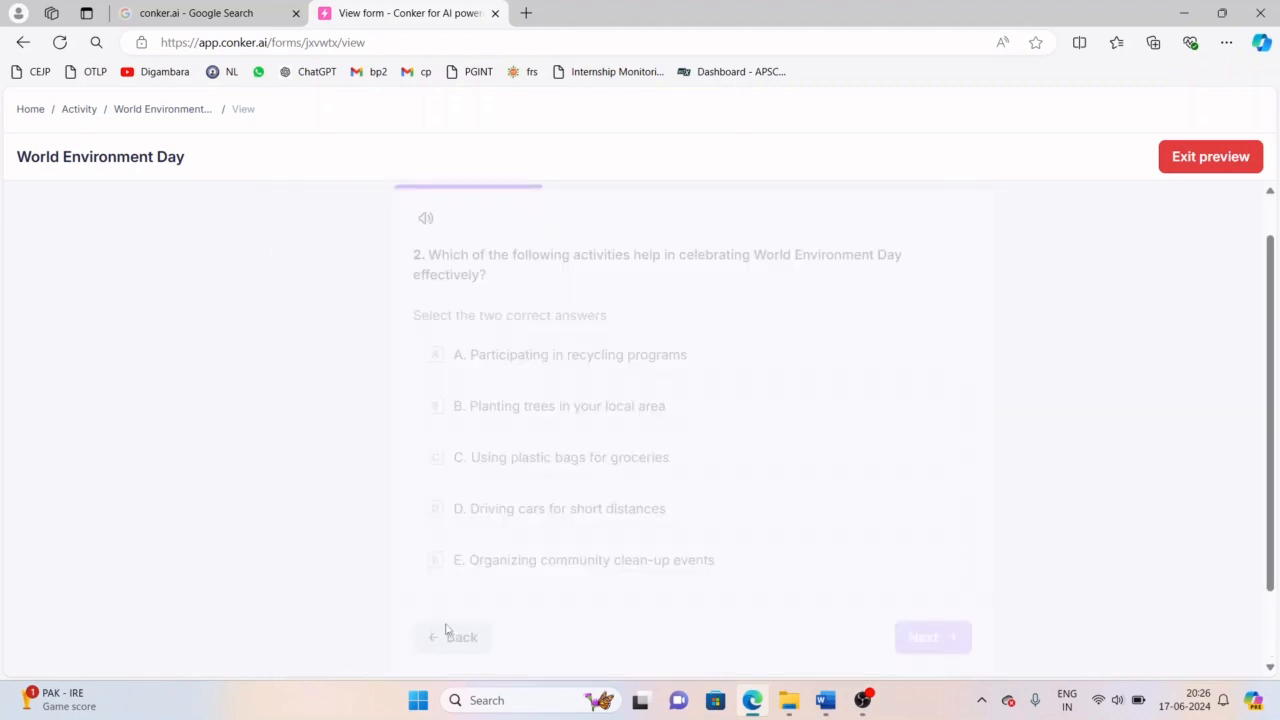
left_click(1199, 163)
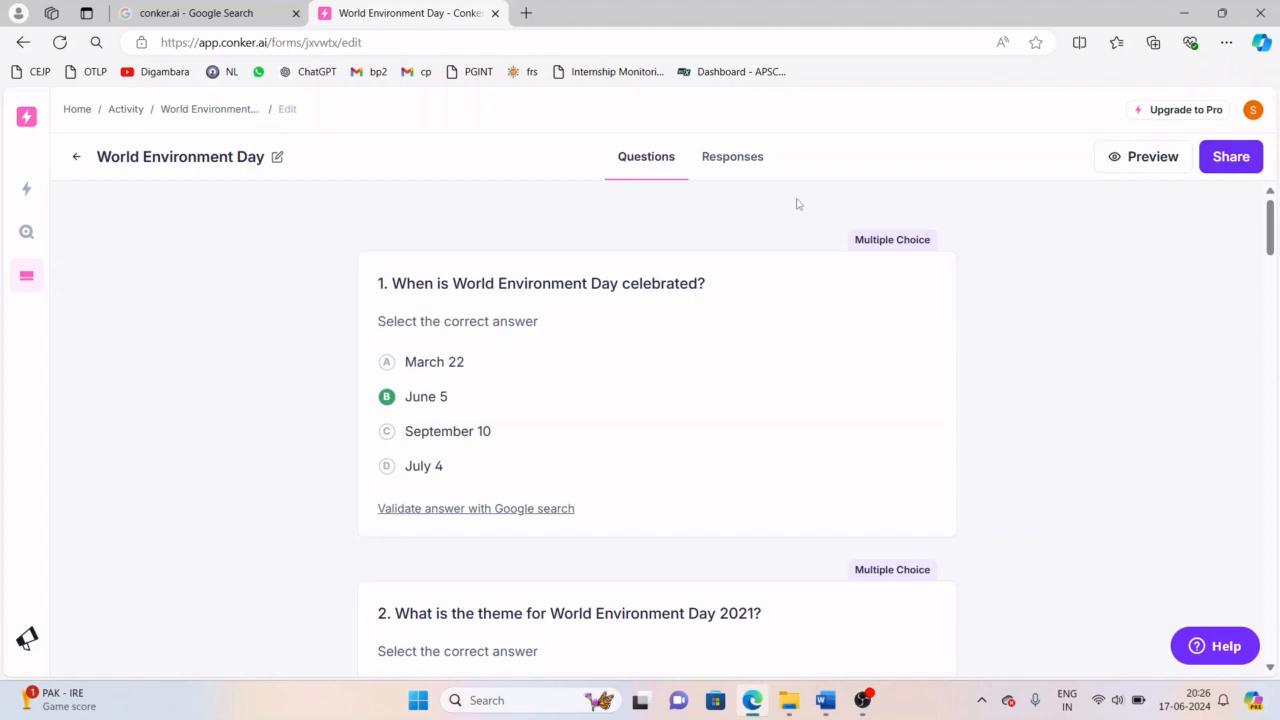
Step: Check the quiz's responses view, and share the quiz as a Google Forms form, opening it there
left_click(762, 176)
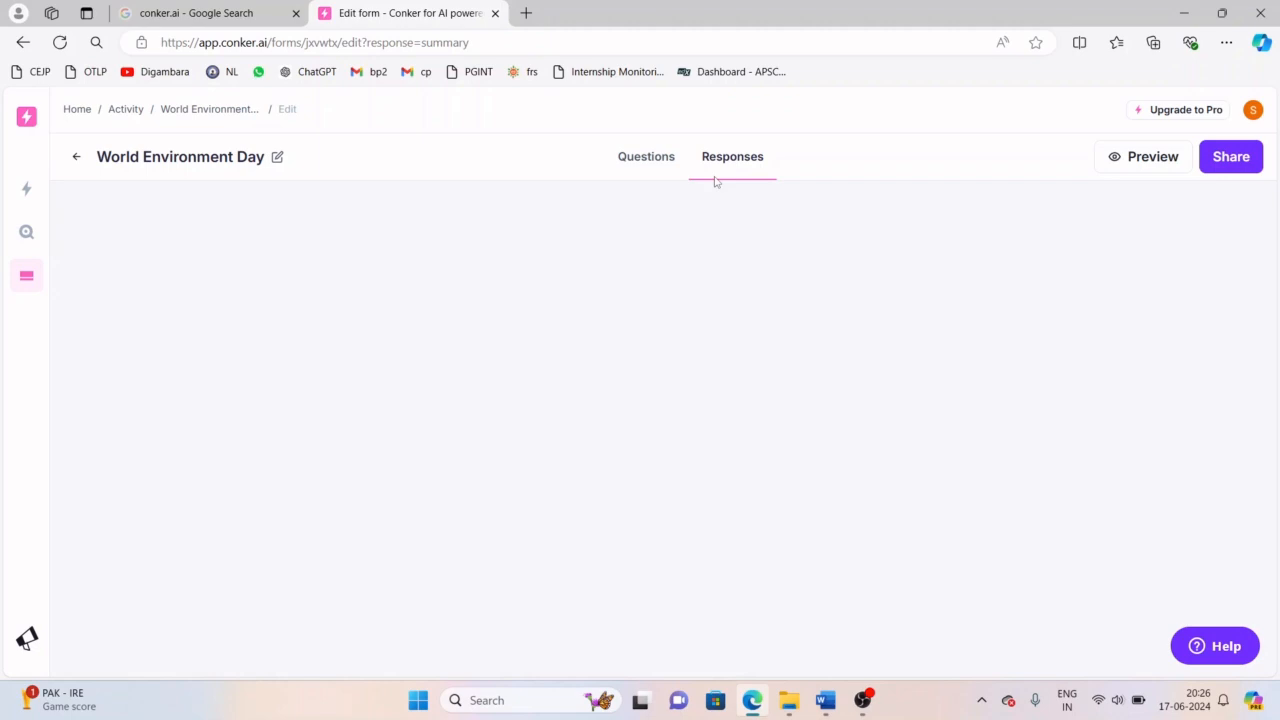
left_click(666, 174)
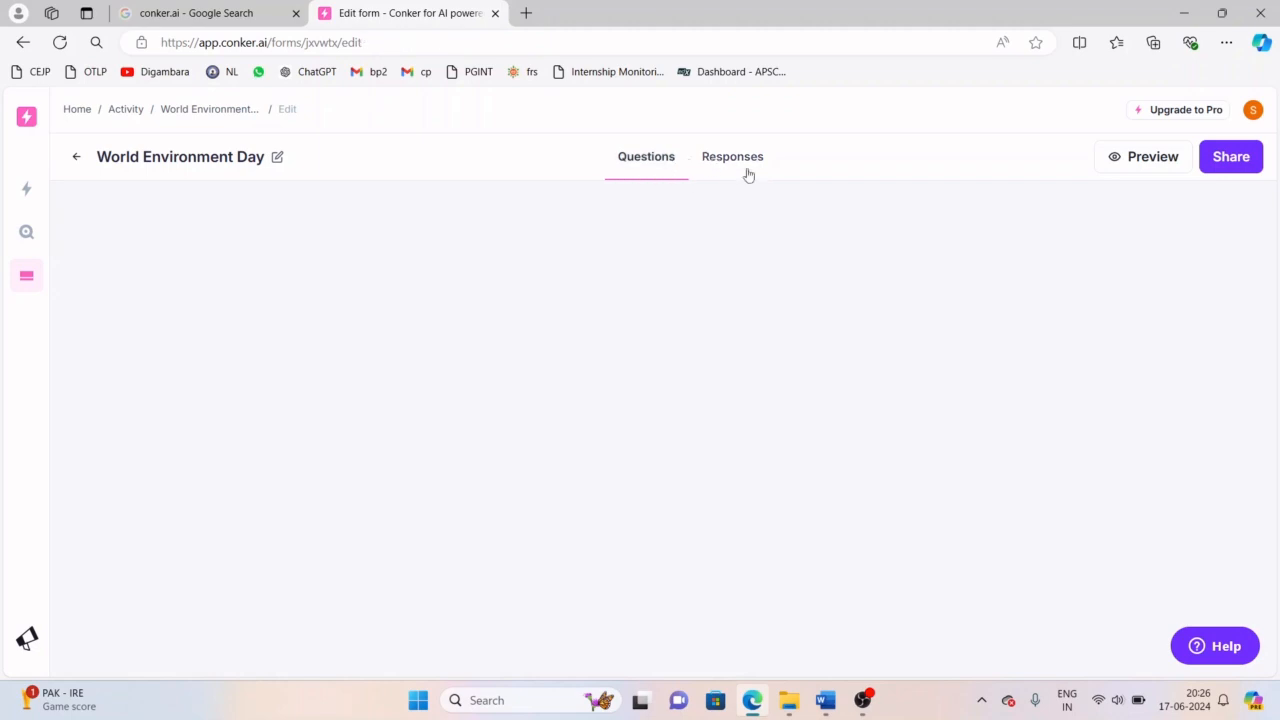
left_click(1218, 170)
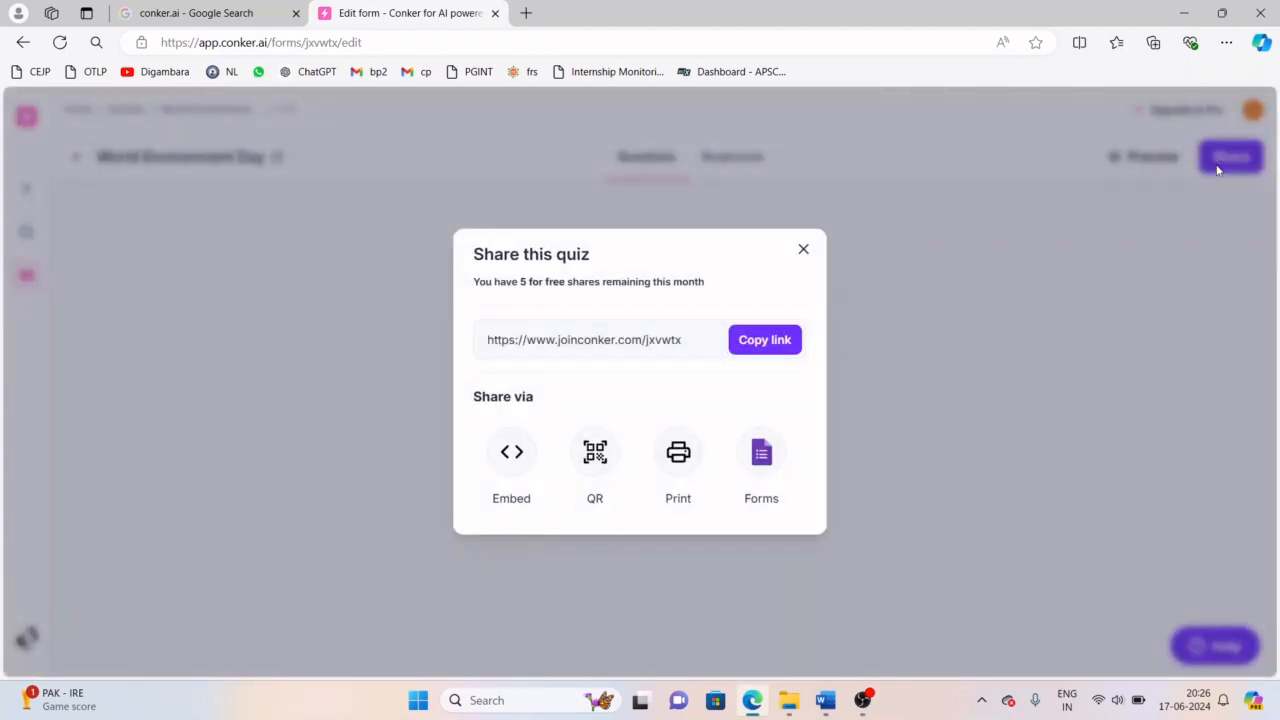
left_click(760, 470)
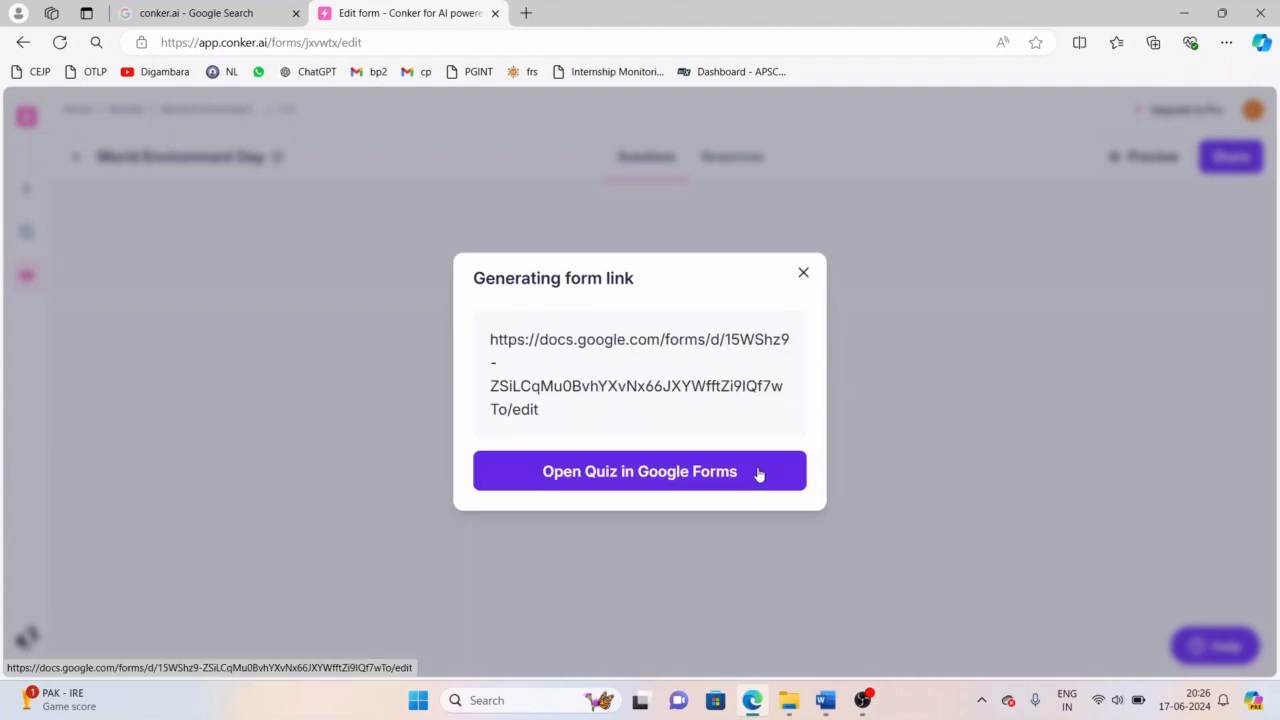
left_click(758, 472)
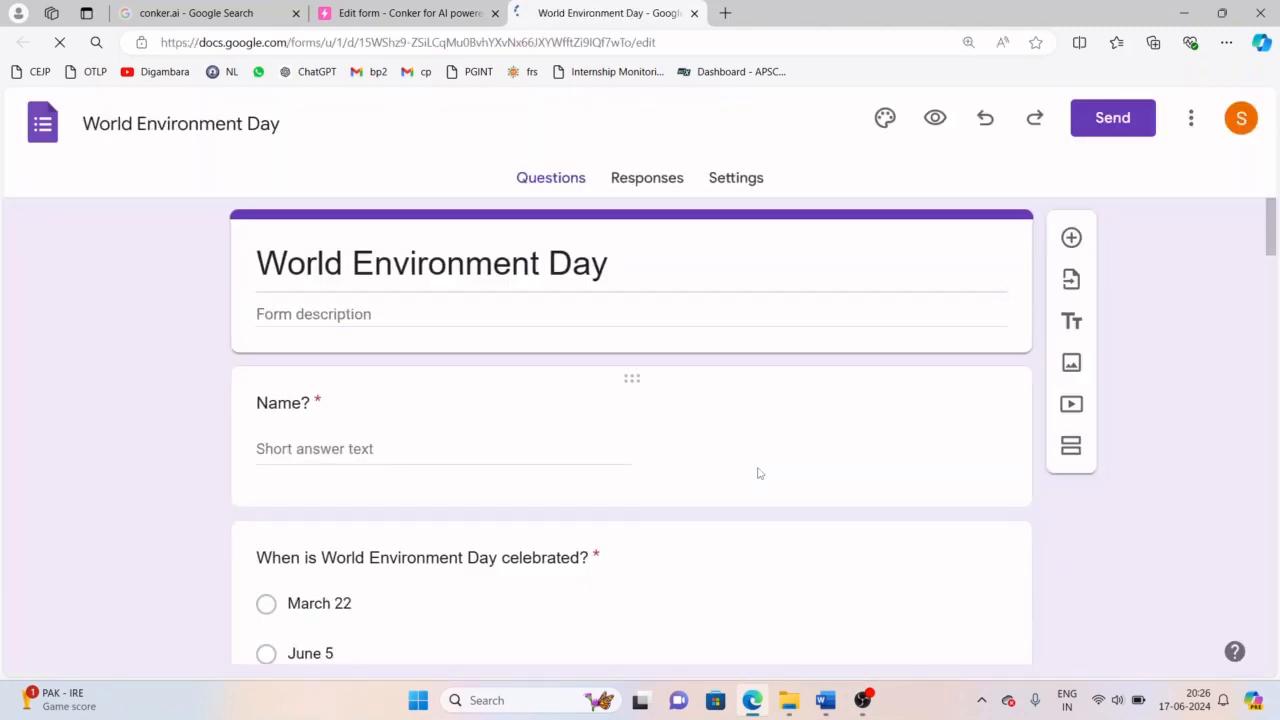
Step: Review the exported questions in the Google Forms quiz, declining the offered tour
scroll(410, 379, "down", 2)
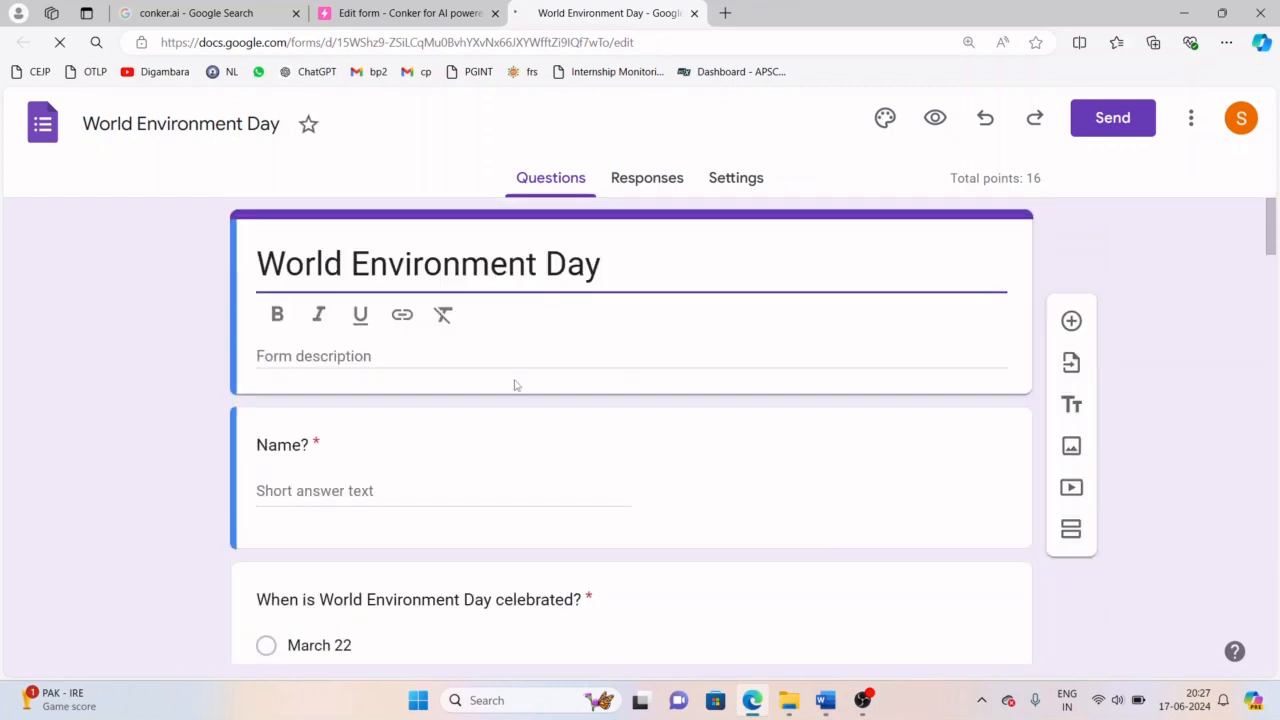
scroll(523, 560, "down", 4)
scroll(528, 548, "down", 10)
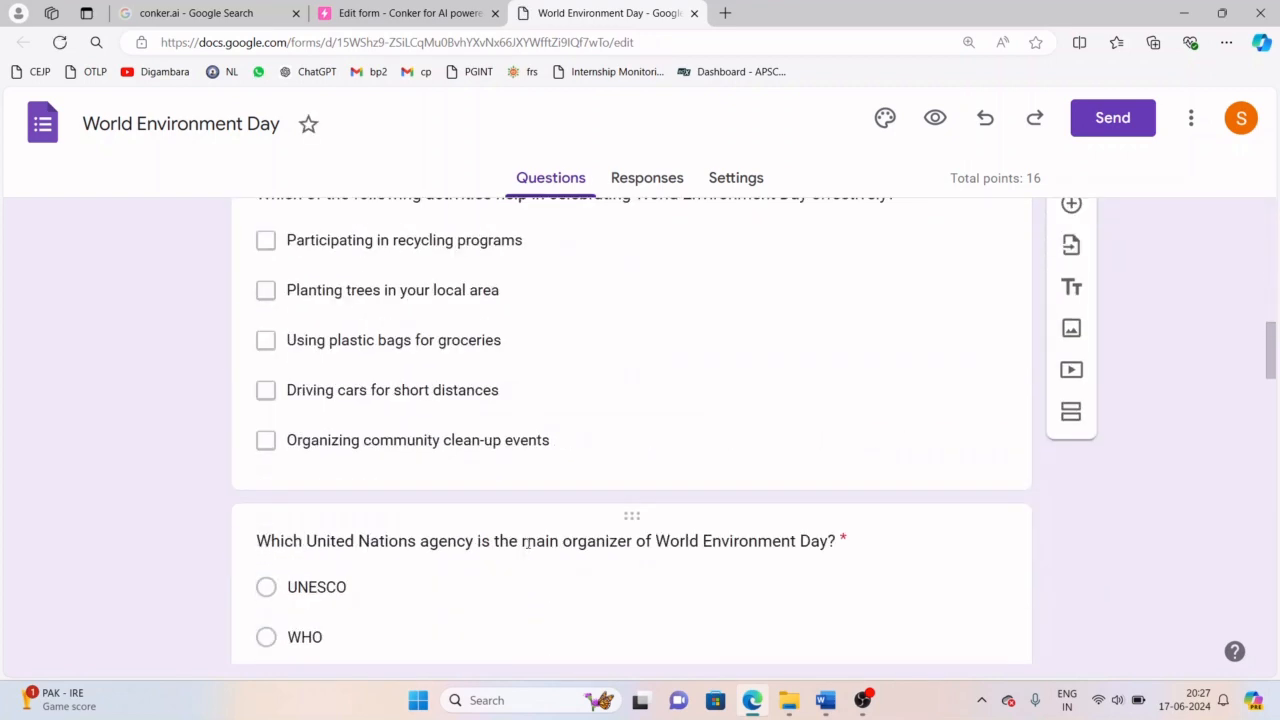
scroll(560, 520, "down", 2)
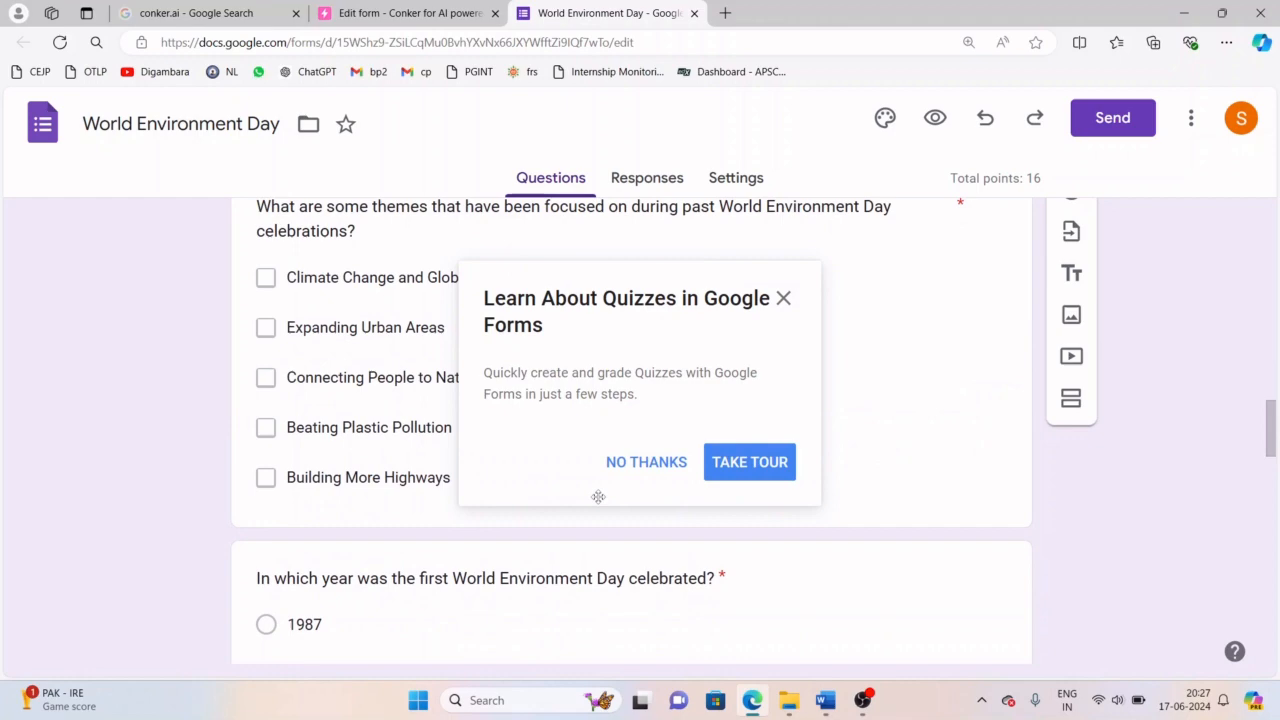
left_click(660, 466)
scroll(660, 500, "down", 4)
scroll(720, 512, "down", 8)
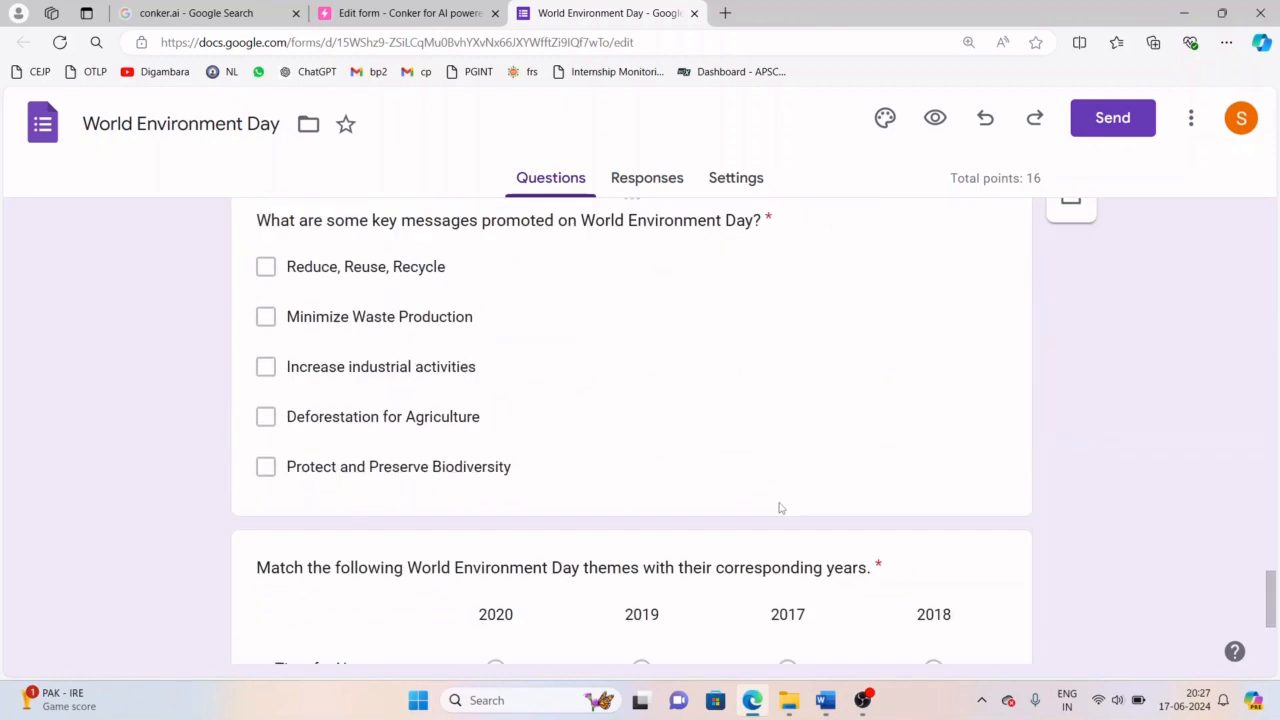
Step: Produce a shortened shareable link for sending the World Environment Day form
left_click(1113, 119)
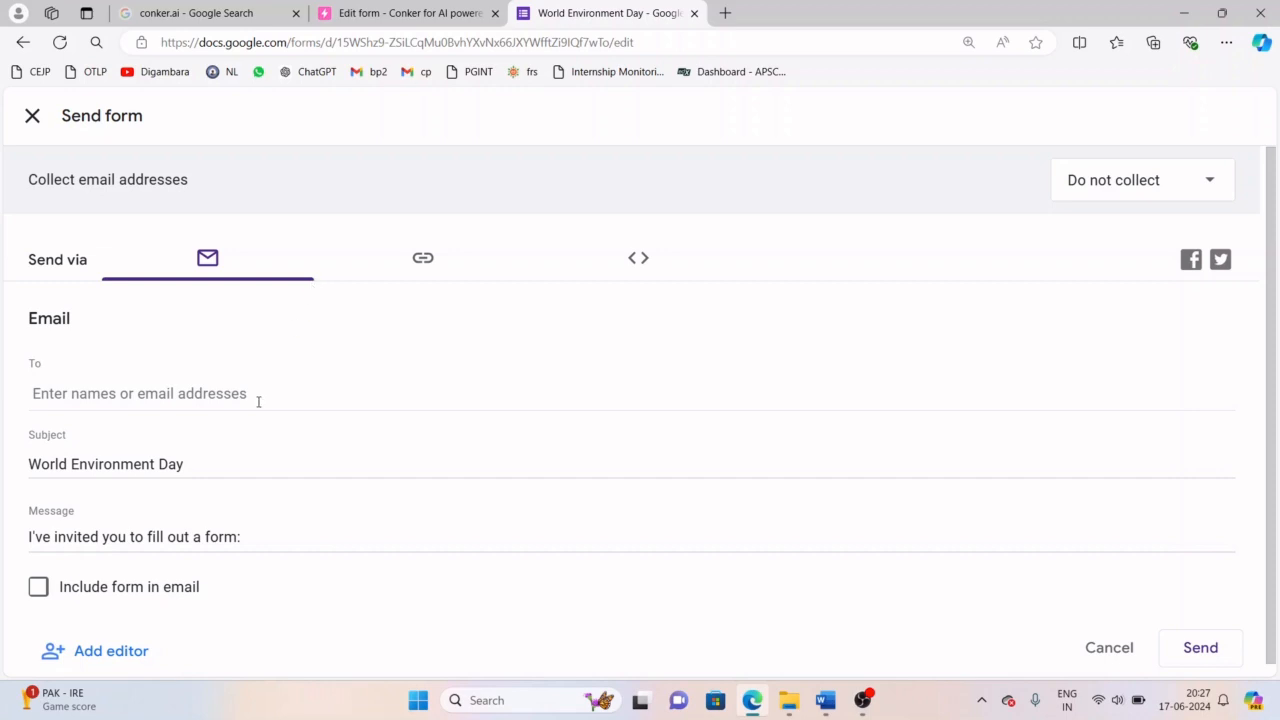
left_click(416, 260)
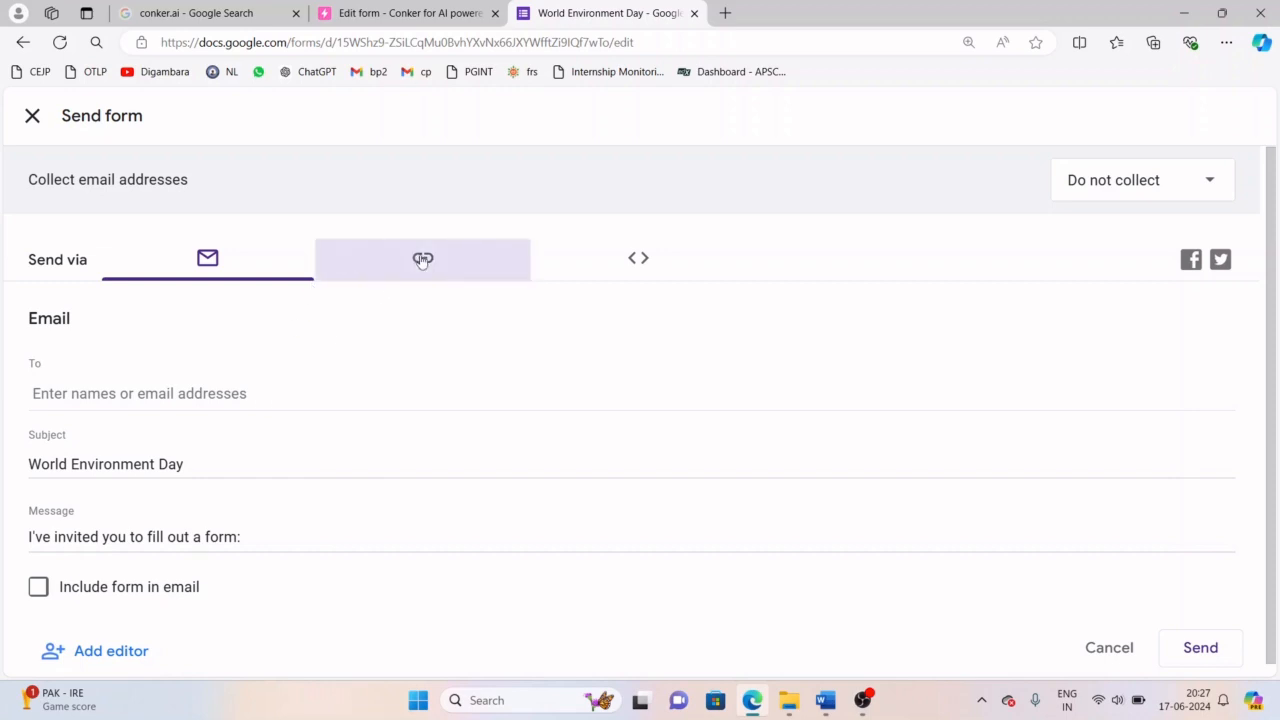
left_click(91, 405)
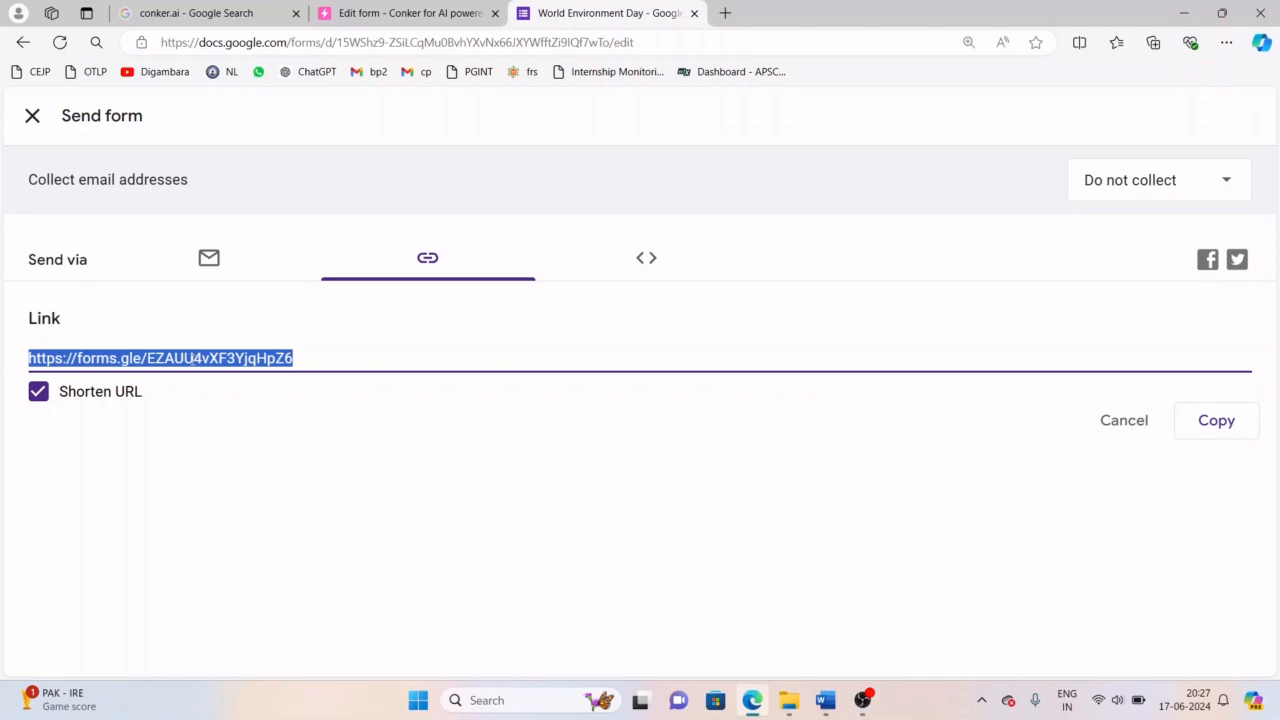
Step: Switch back to Conker, close the form link dialog and return to the quiz creation page
left_click(350, 14)
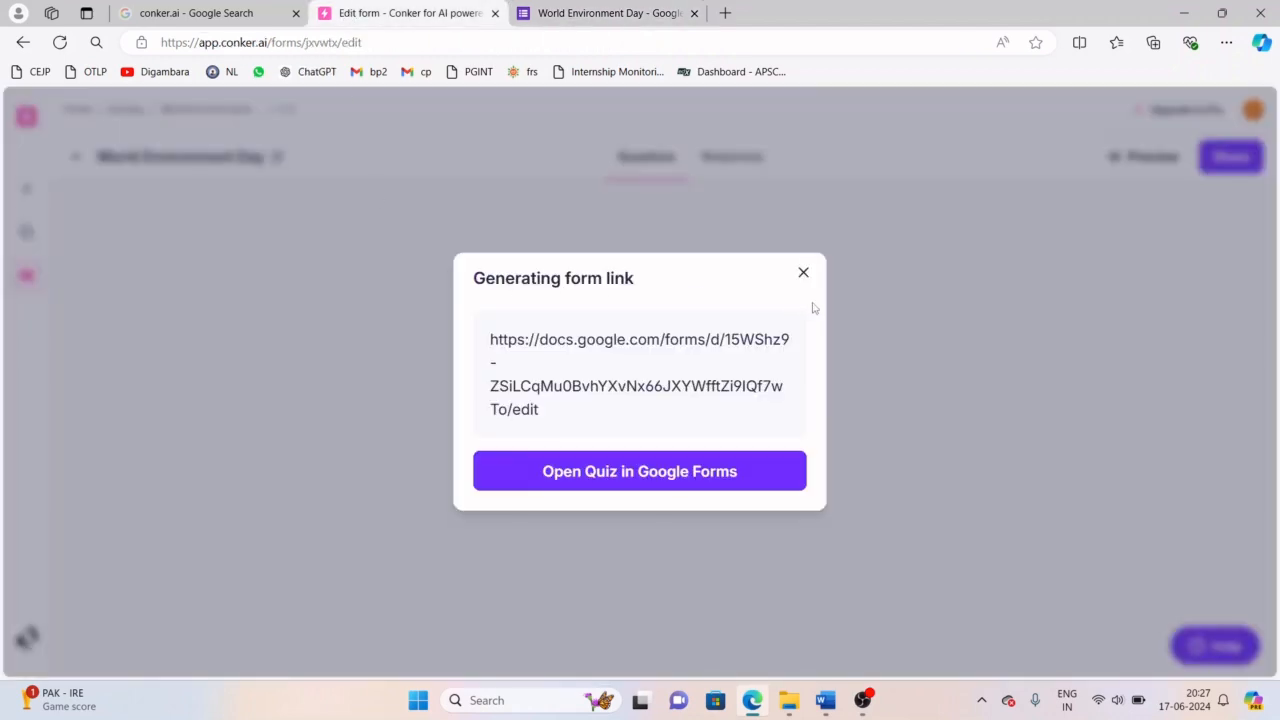
left_click(803, 272)
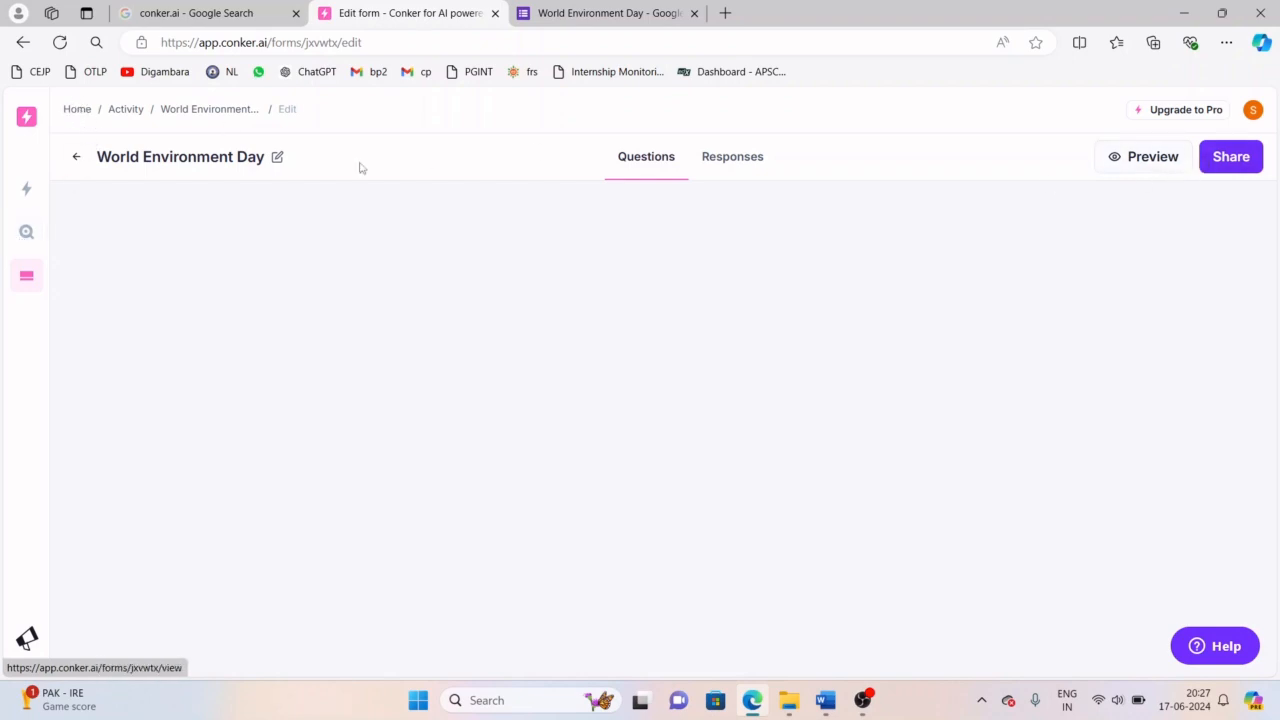
left_click(84, 115)
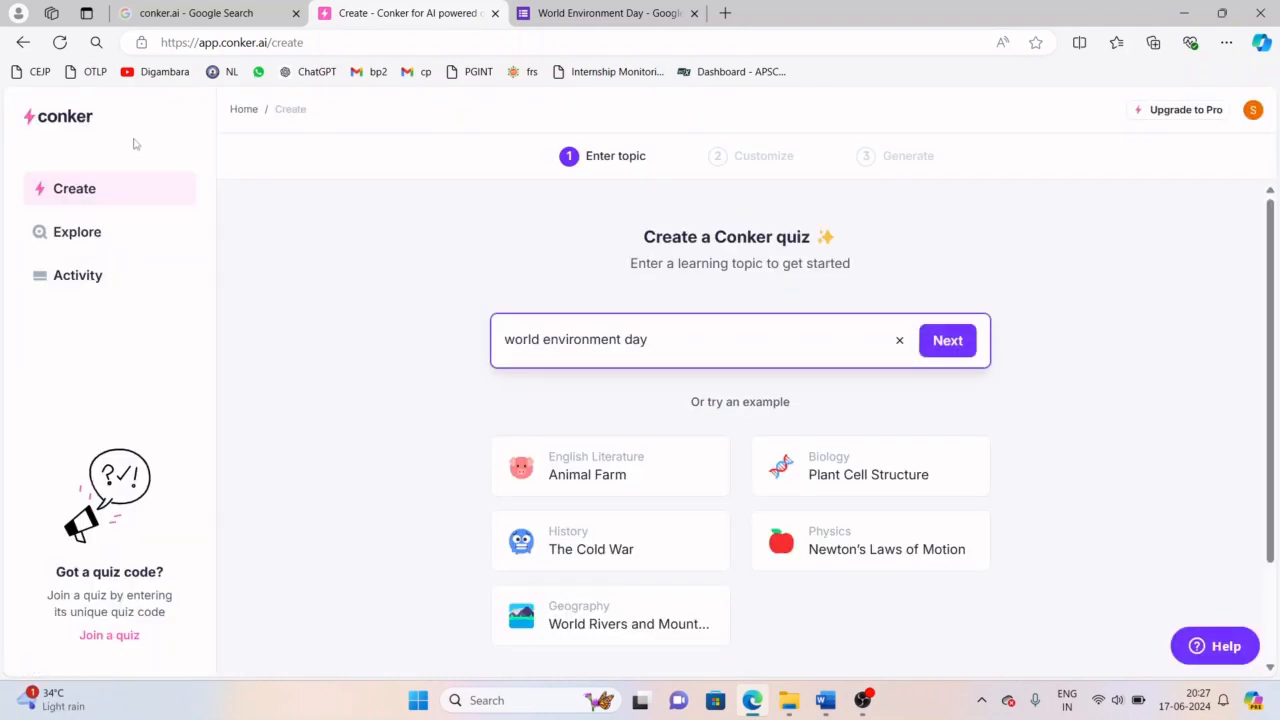
Step: Replace the quiz topic with "Operating Systems" and proceed to the customization stage
left_click(731, 360)
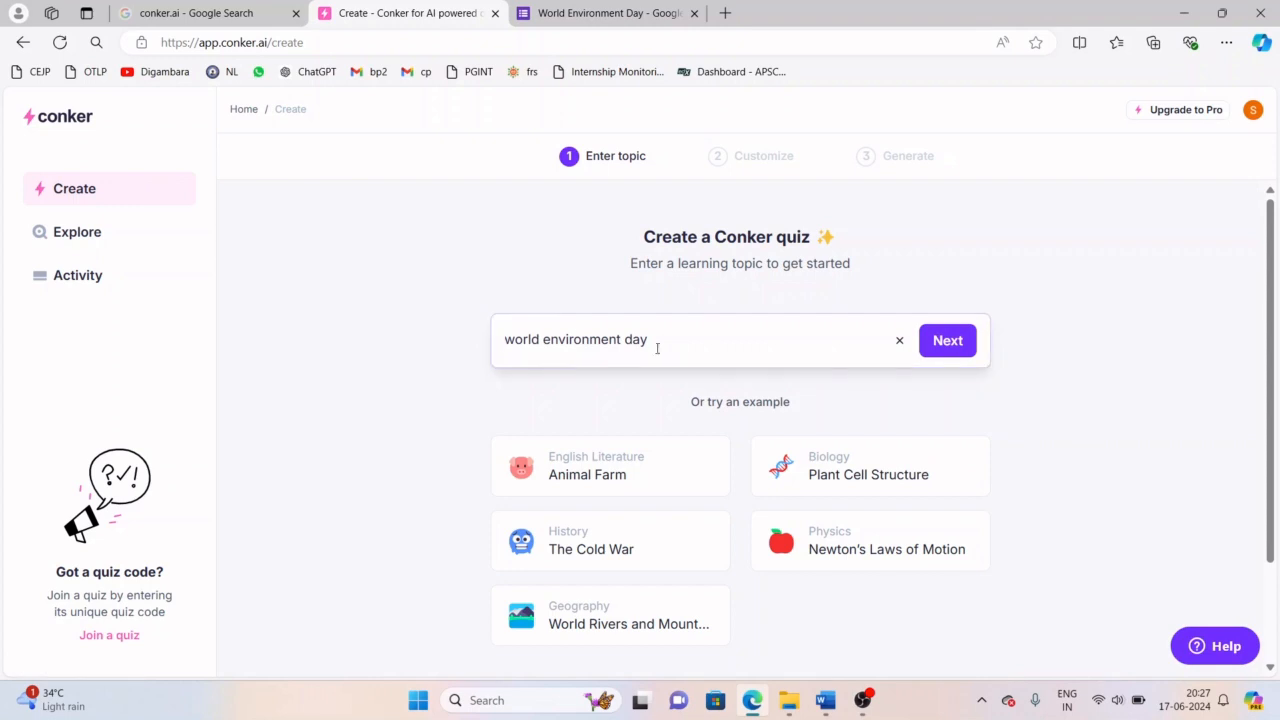
left_click_drag(662, 348, 480, 333)
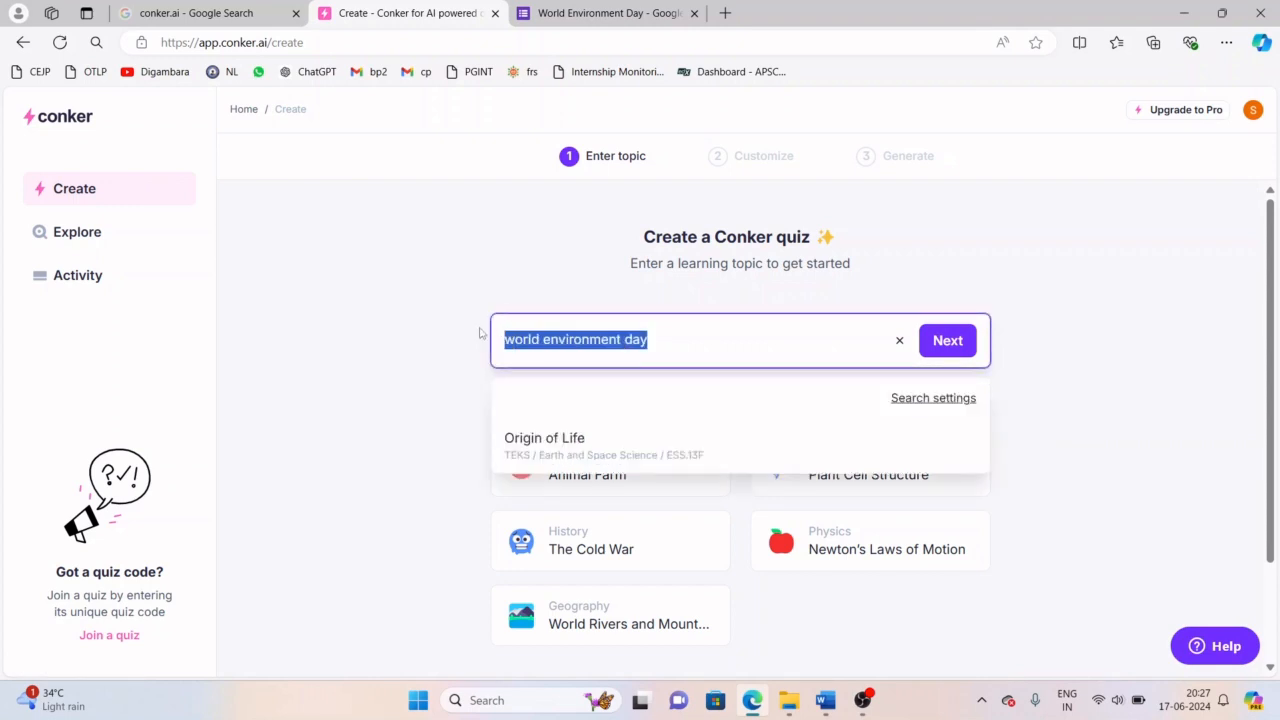
type("Operat")
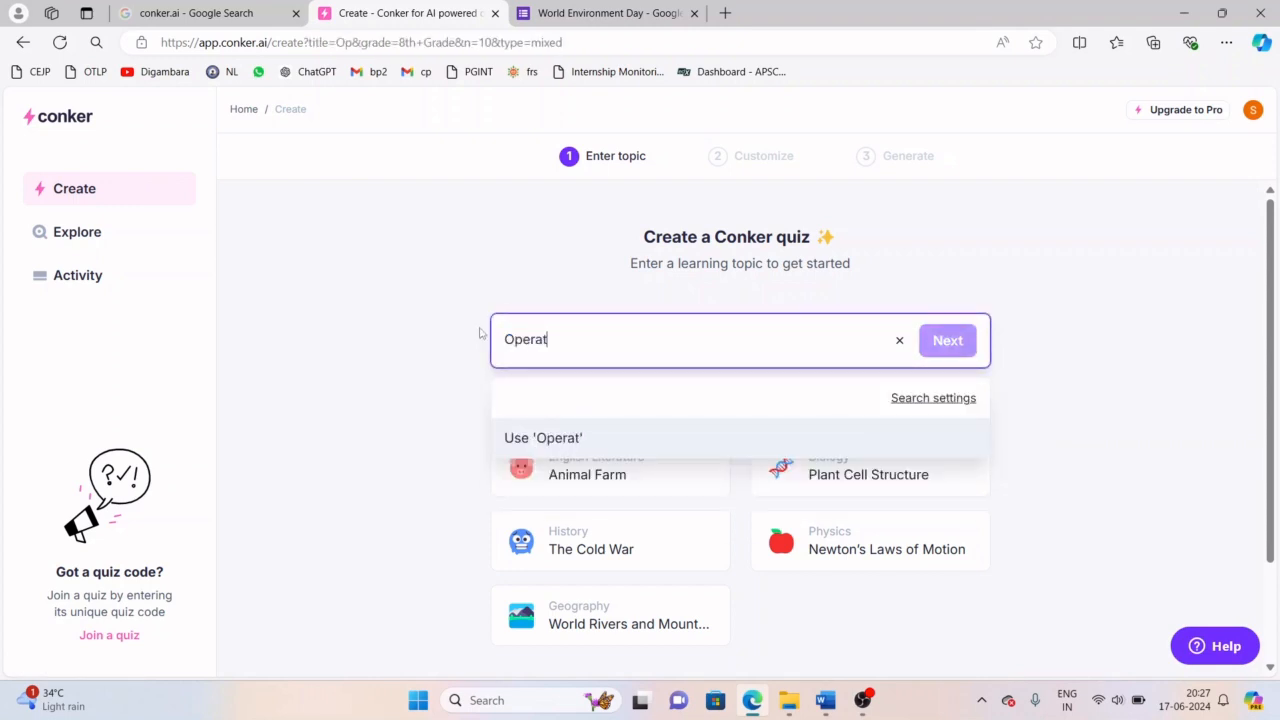
type("ing Systems")
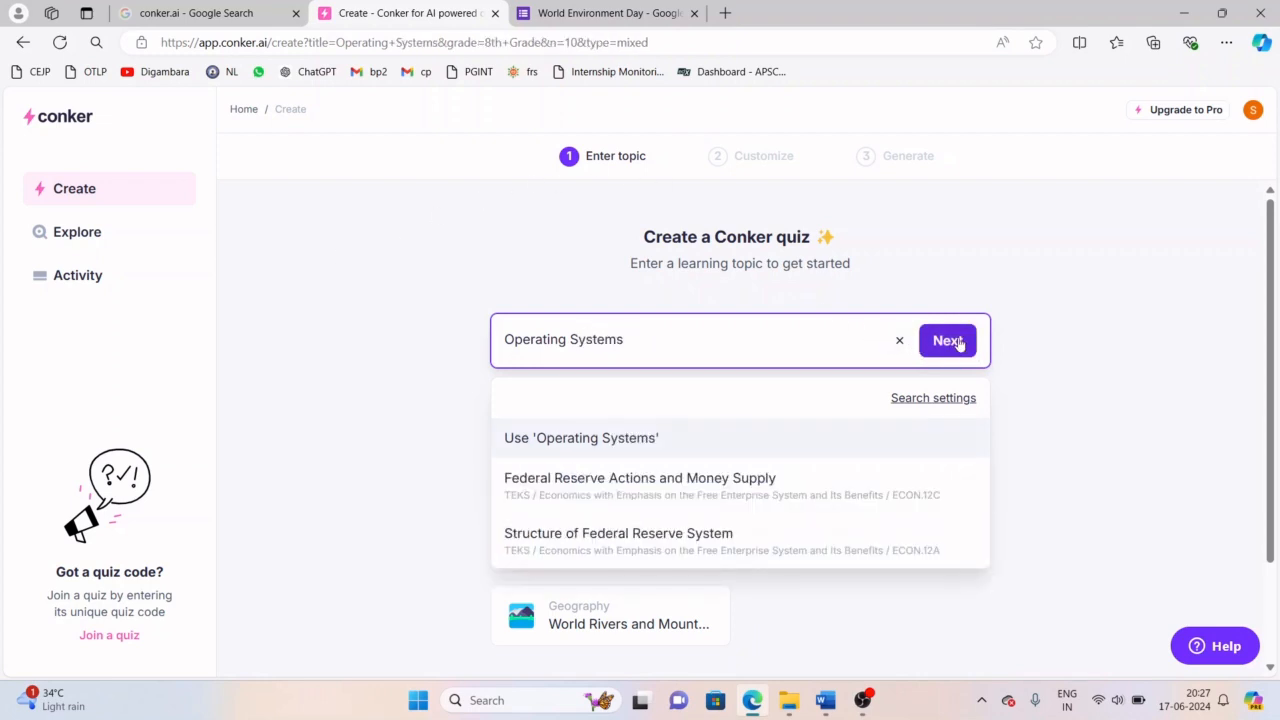
left_click(958, 342)
Step: Set the question type to Multiple Choice and the grade level to Higher Education
left_click(521, 303)
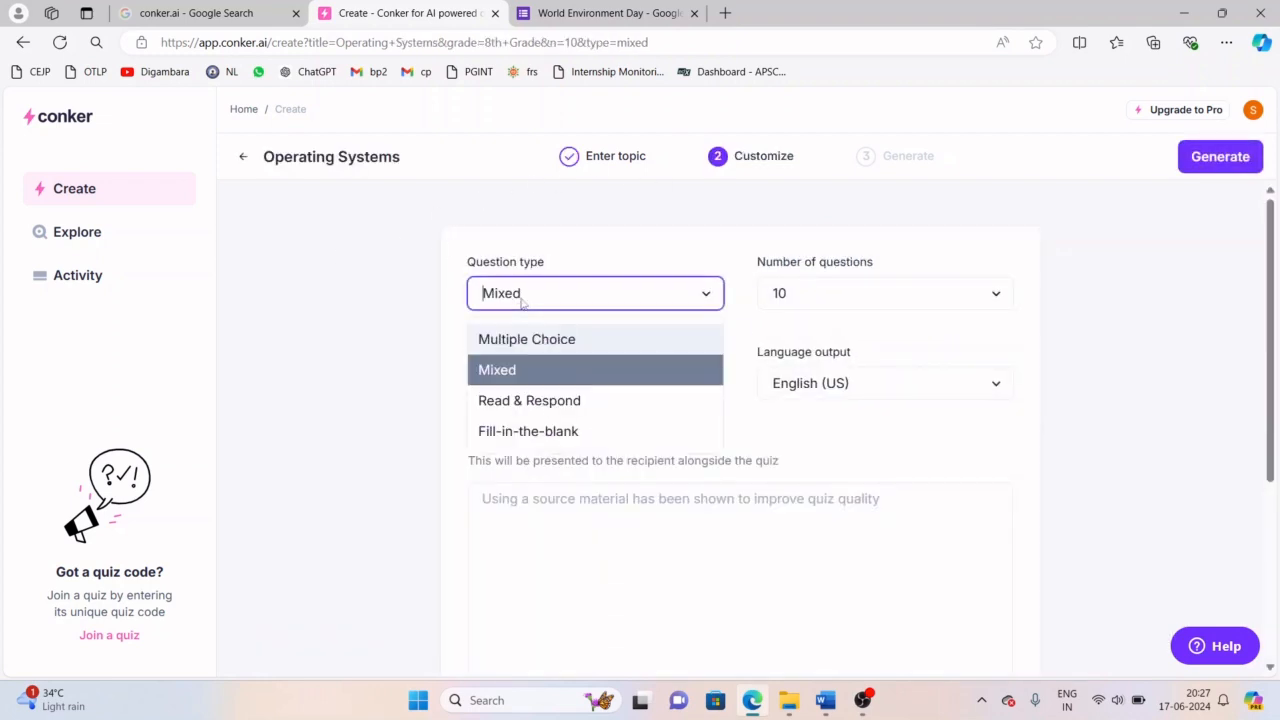
left_click(527, 339)
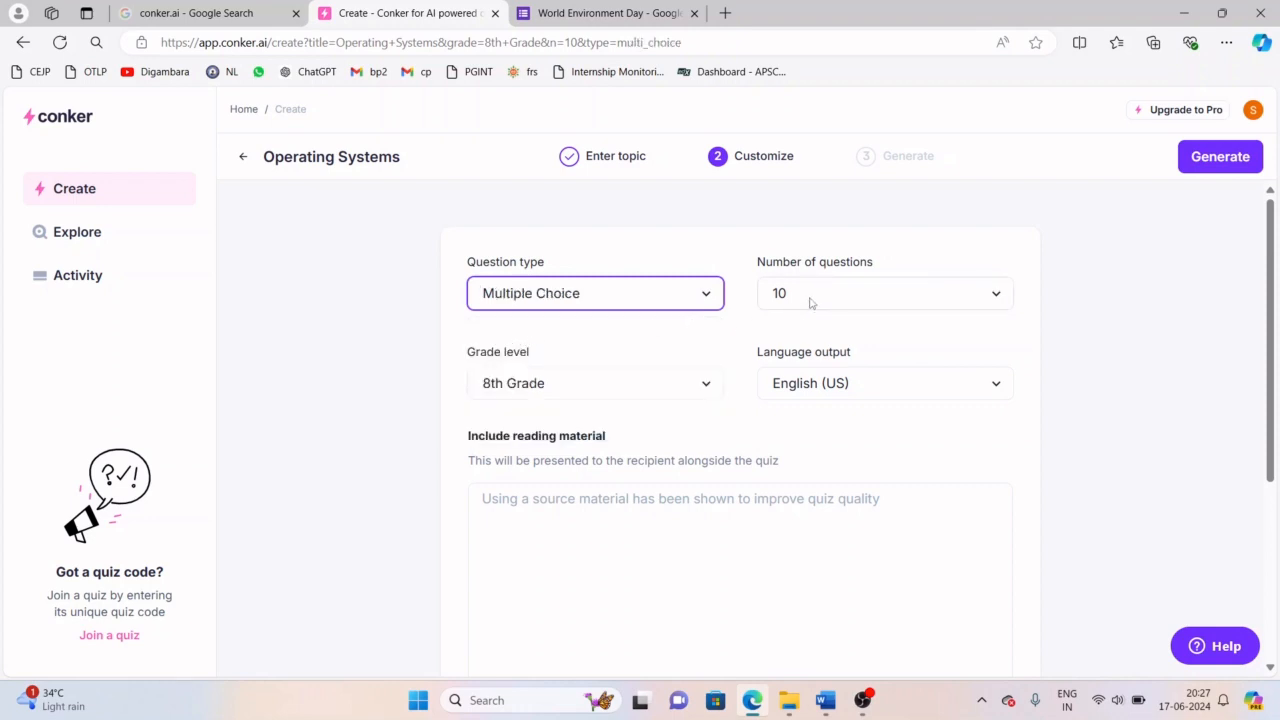
left_click(593, 379)
scroll(590, 560, "down", 3)
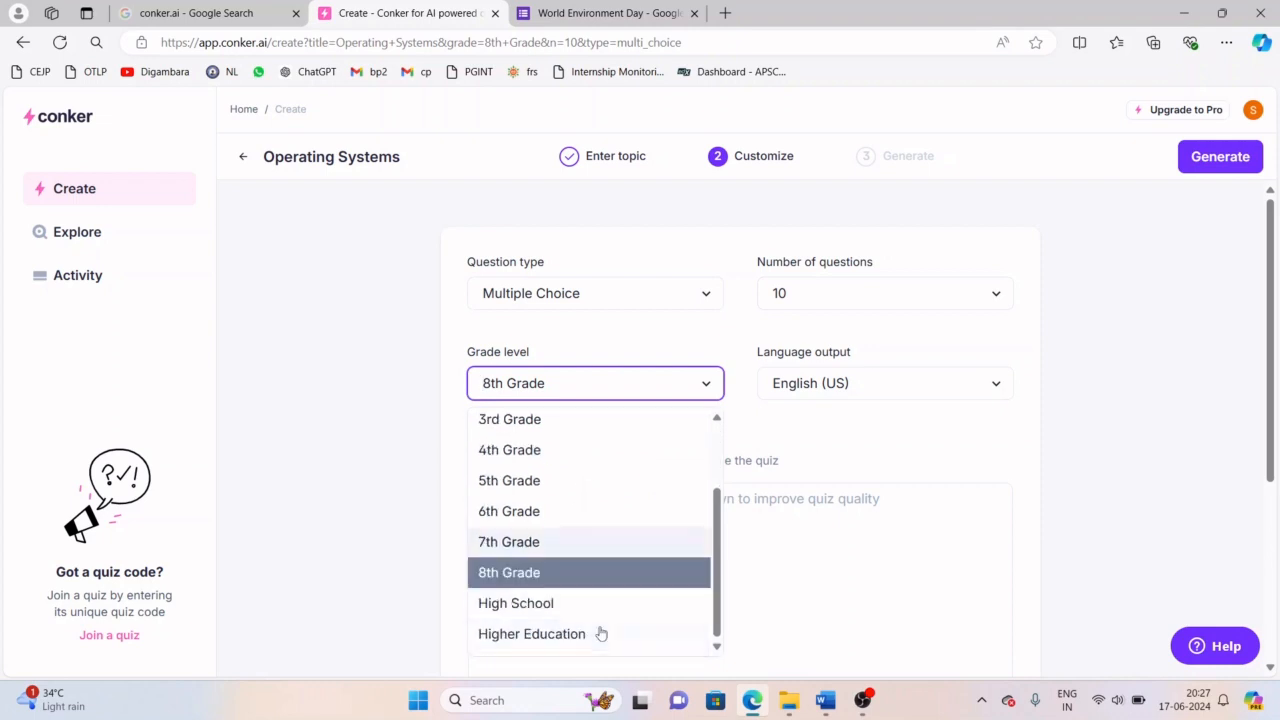
left_click(608, 632)
Step: Copy the Process Control Block section, through List of open devices, from the UNIT II Word document into the quiz's reading material in Conker
scroll(620, 600, "down", 2)
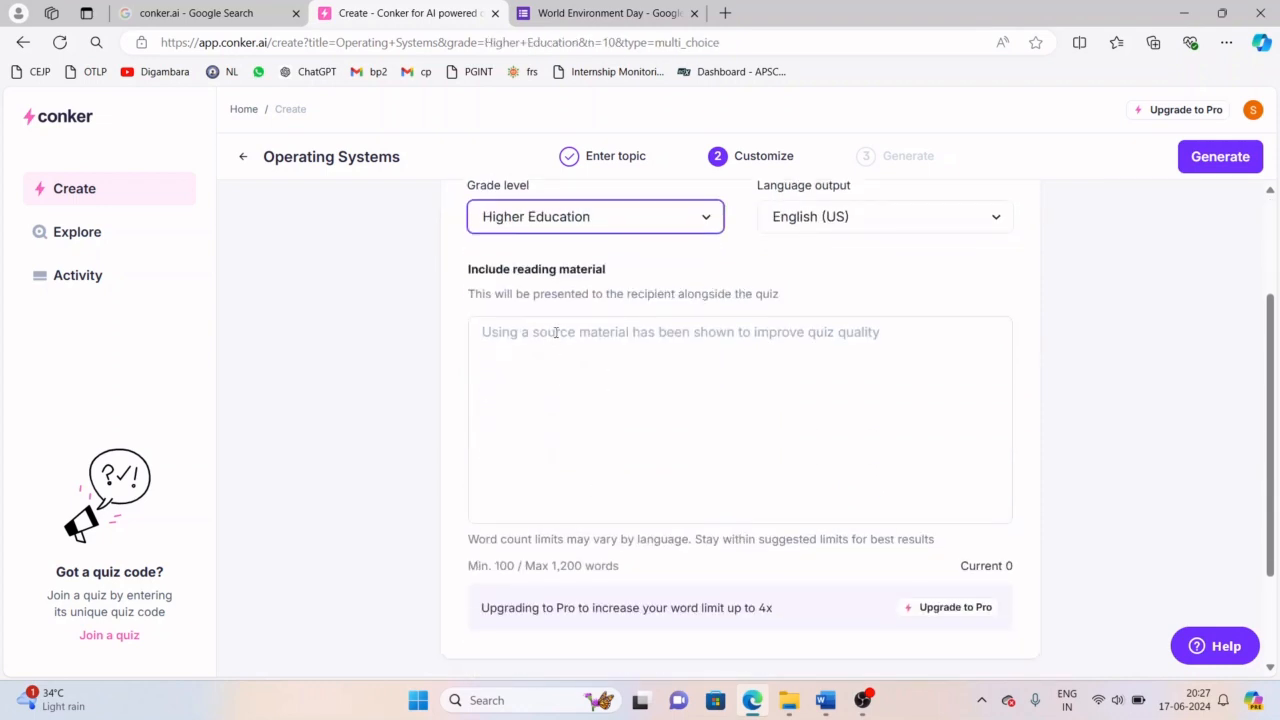
left_click(557, 333)
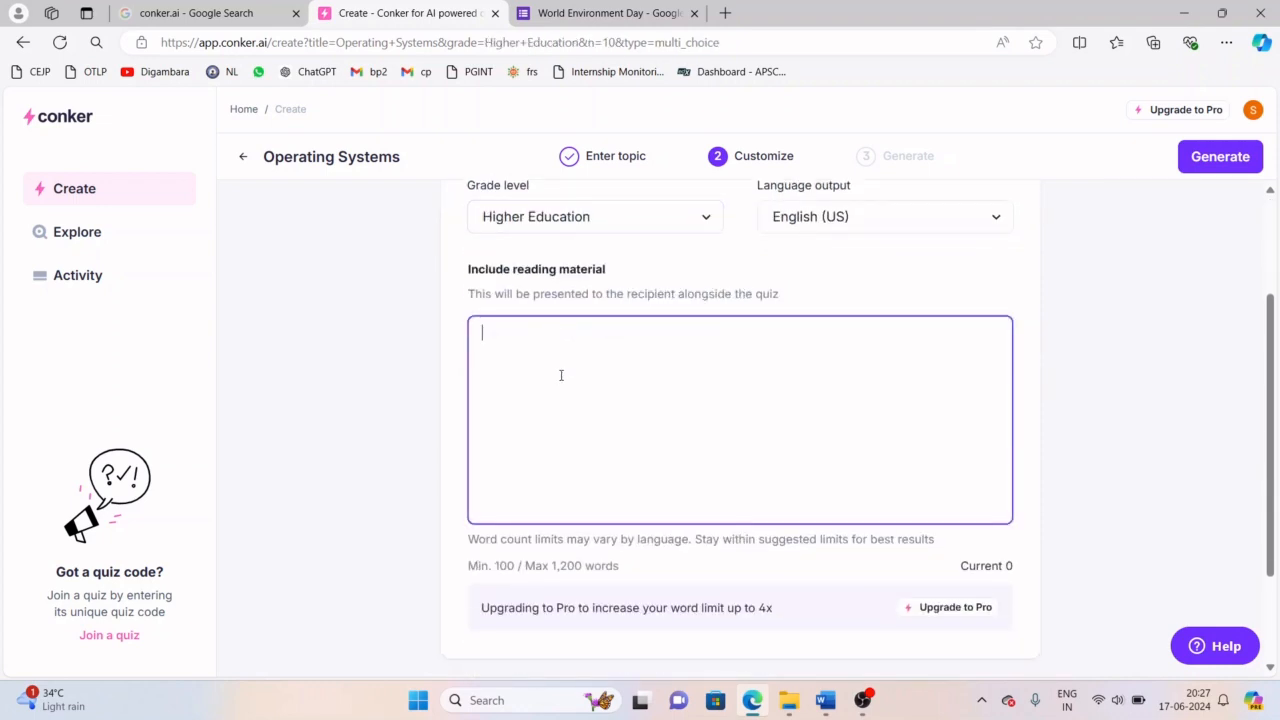
left_click(825, 700)
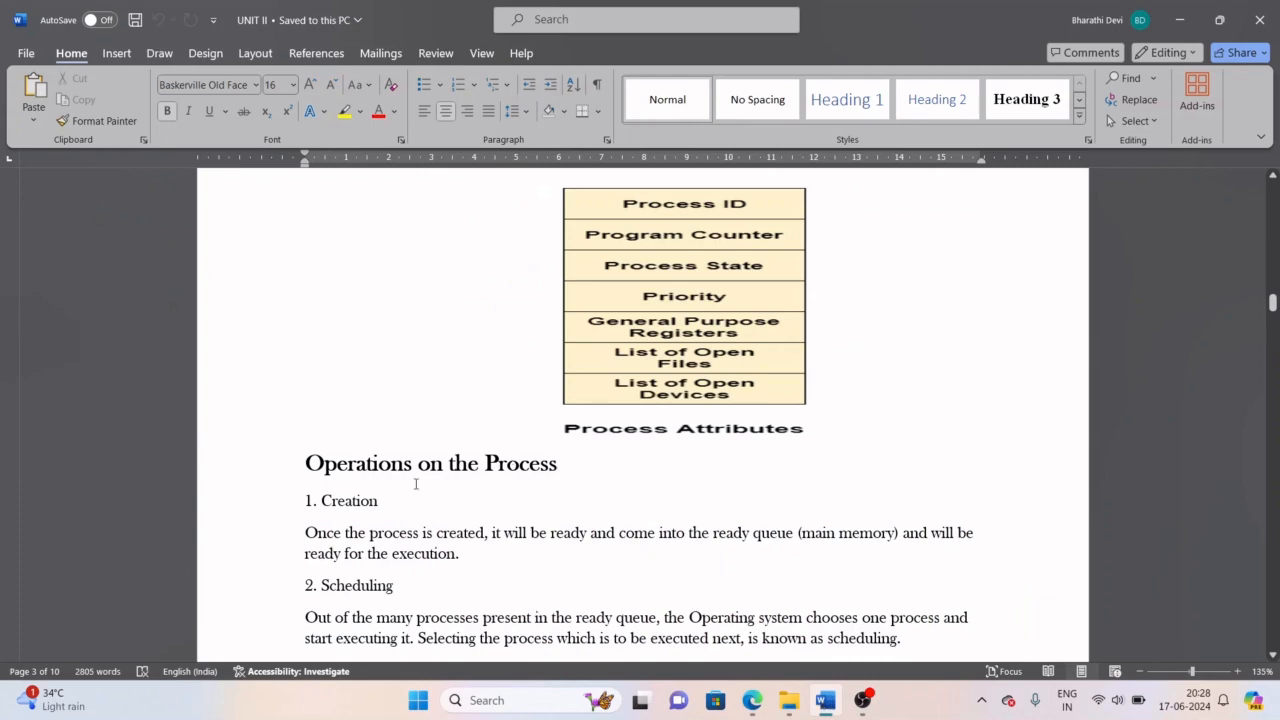
scroll(416, 484, "up", 10)
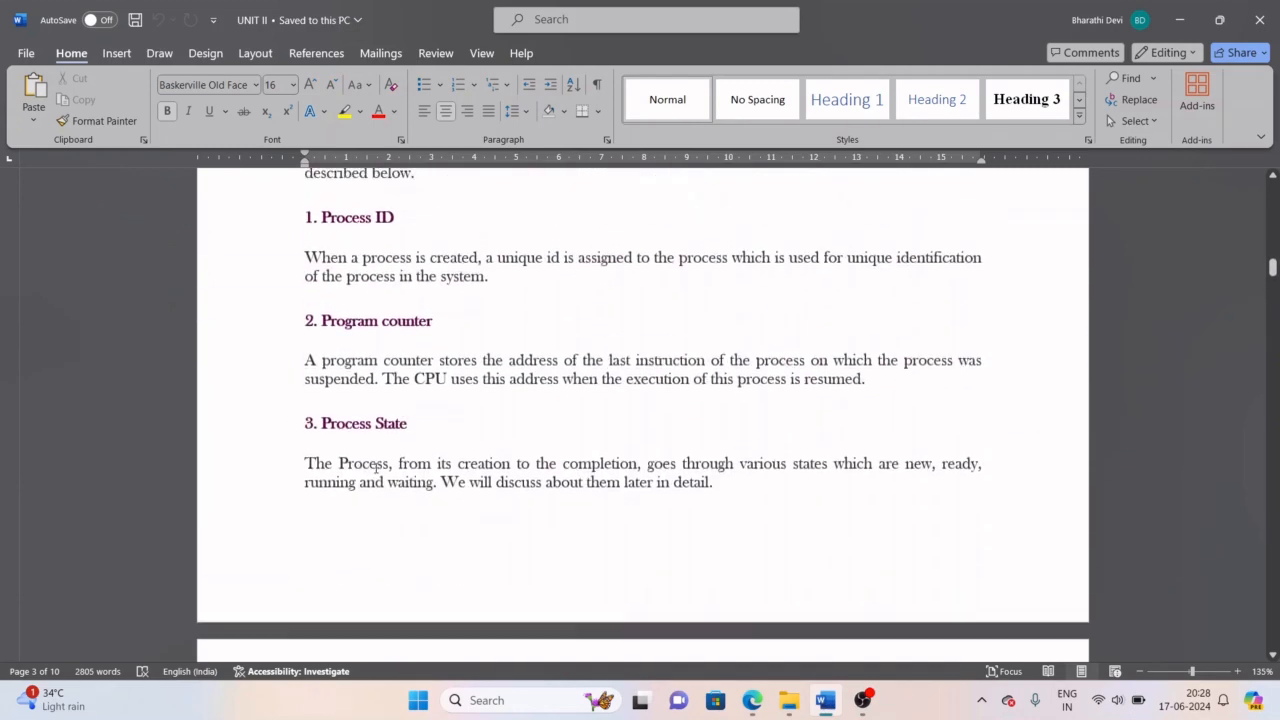
scroll(375, 466, "up", 3)
left_click_drag(300, 357, 940, 486)
scroll(702, 504, "down", 3)
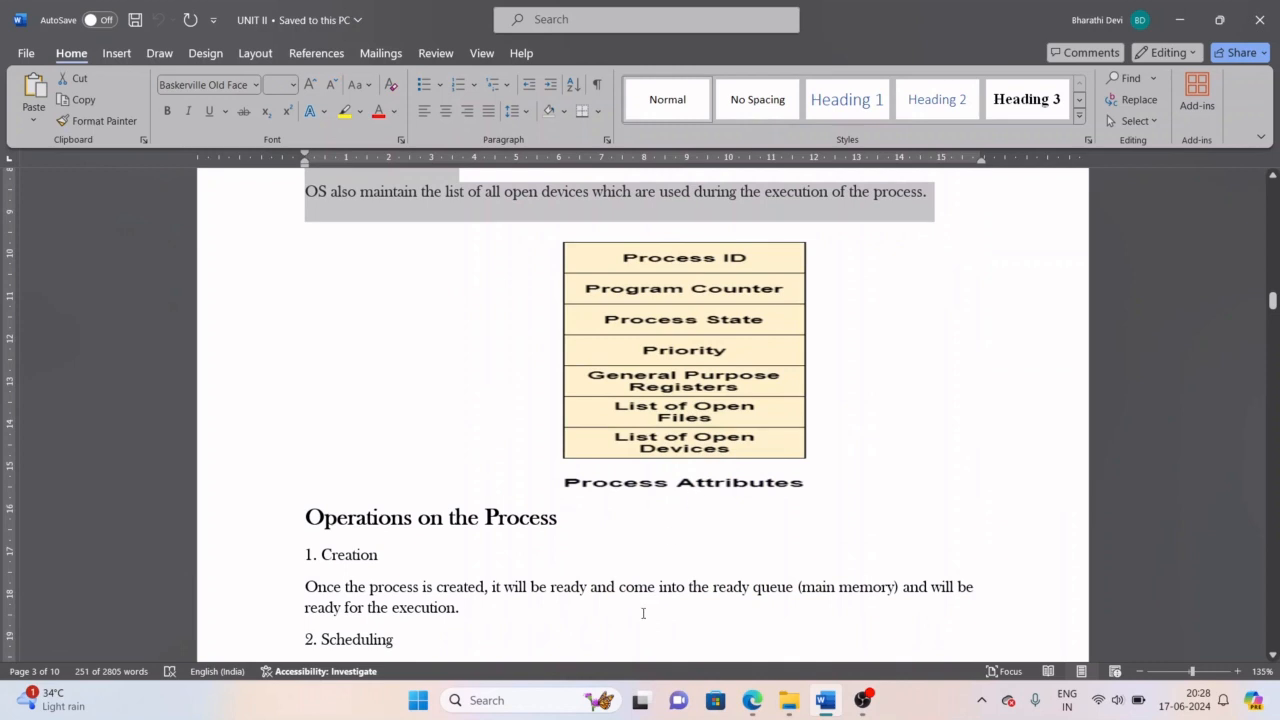
left_click(756, 703)
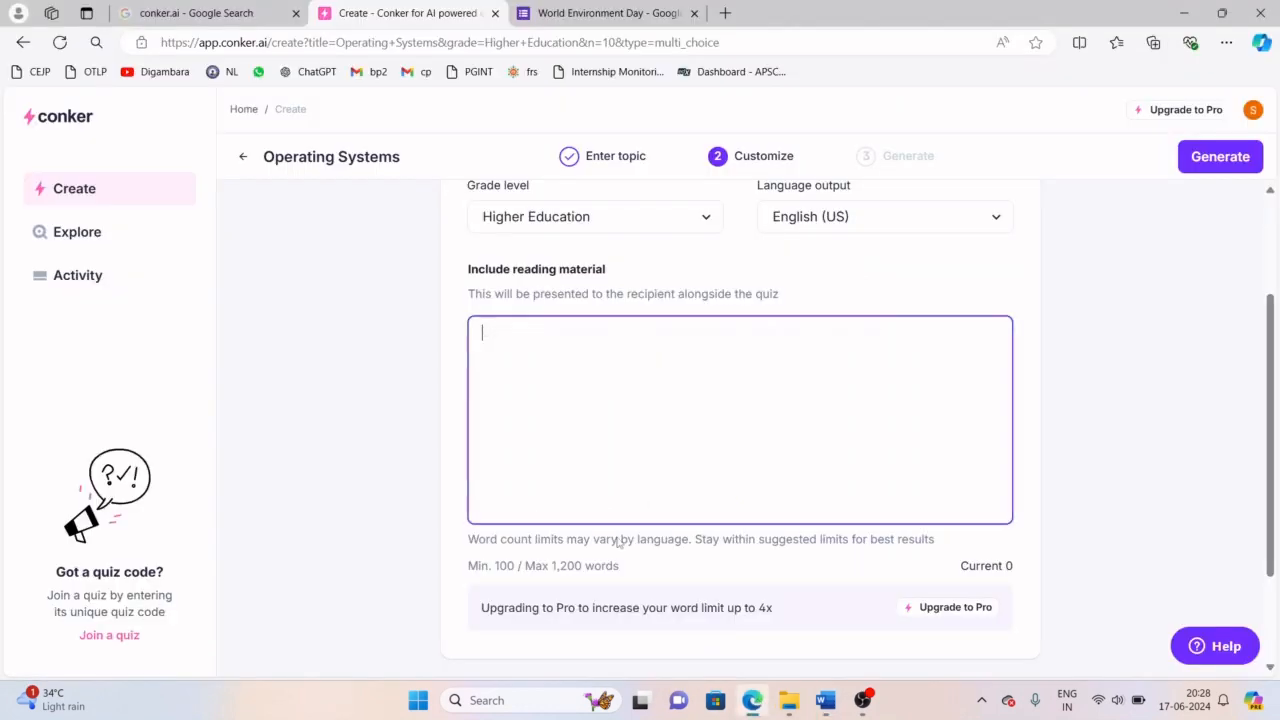
key("ctrl+v")
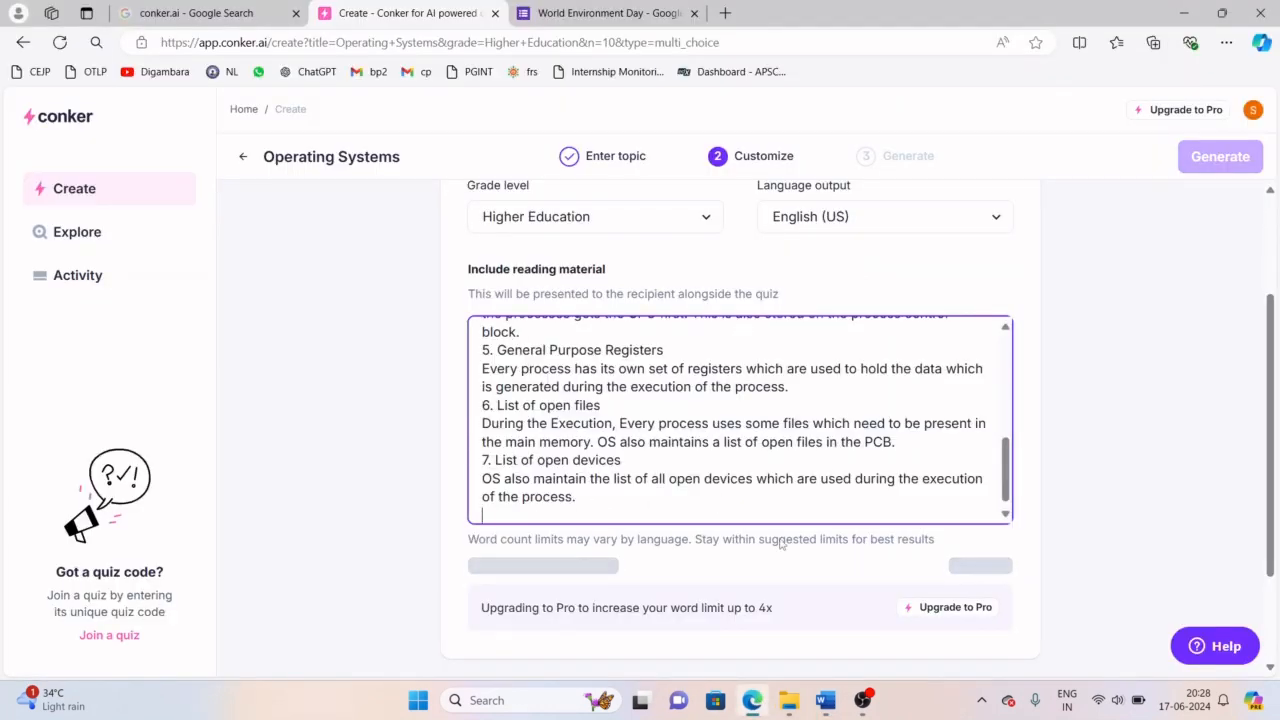
scroll(748, 517, "down", 1)
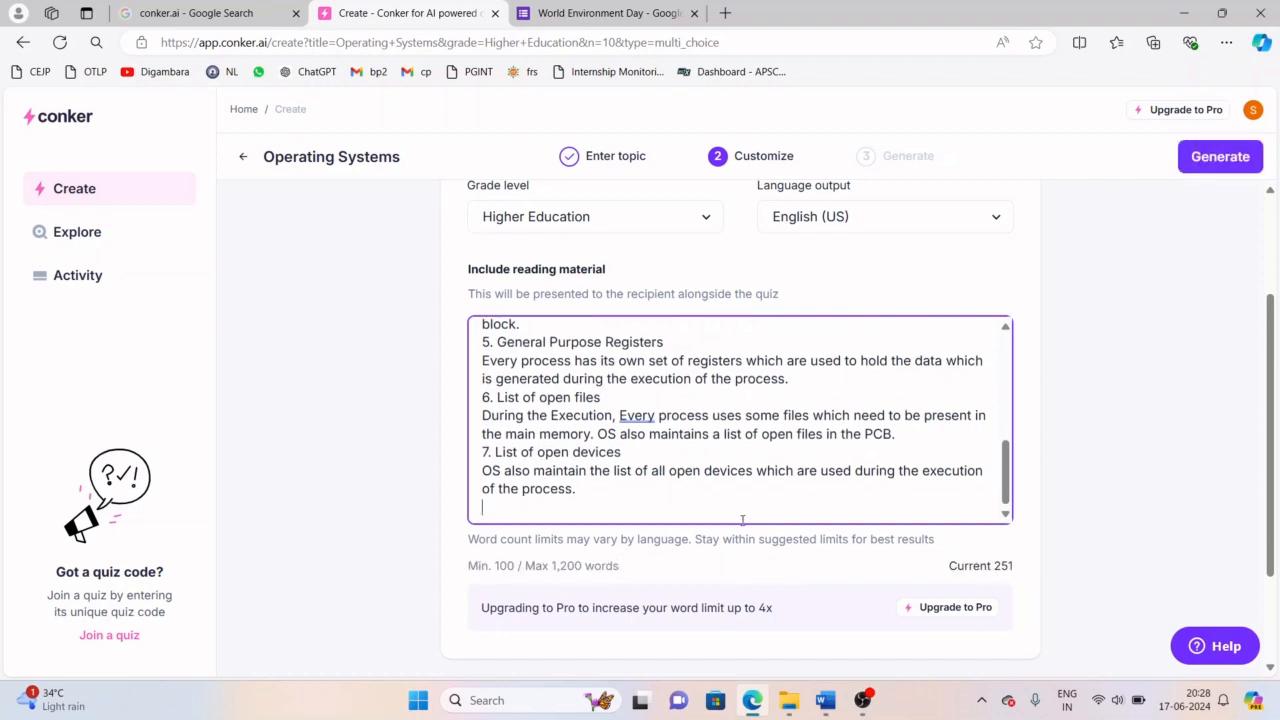
Step: Append the UNIT II text from Operations on the Process through the FCFS scheduling disadvantages to the end of Conker's reading material
left_click(824, 702)
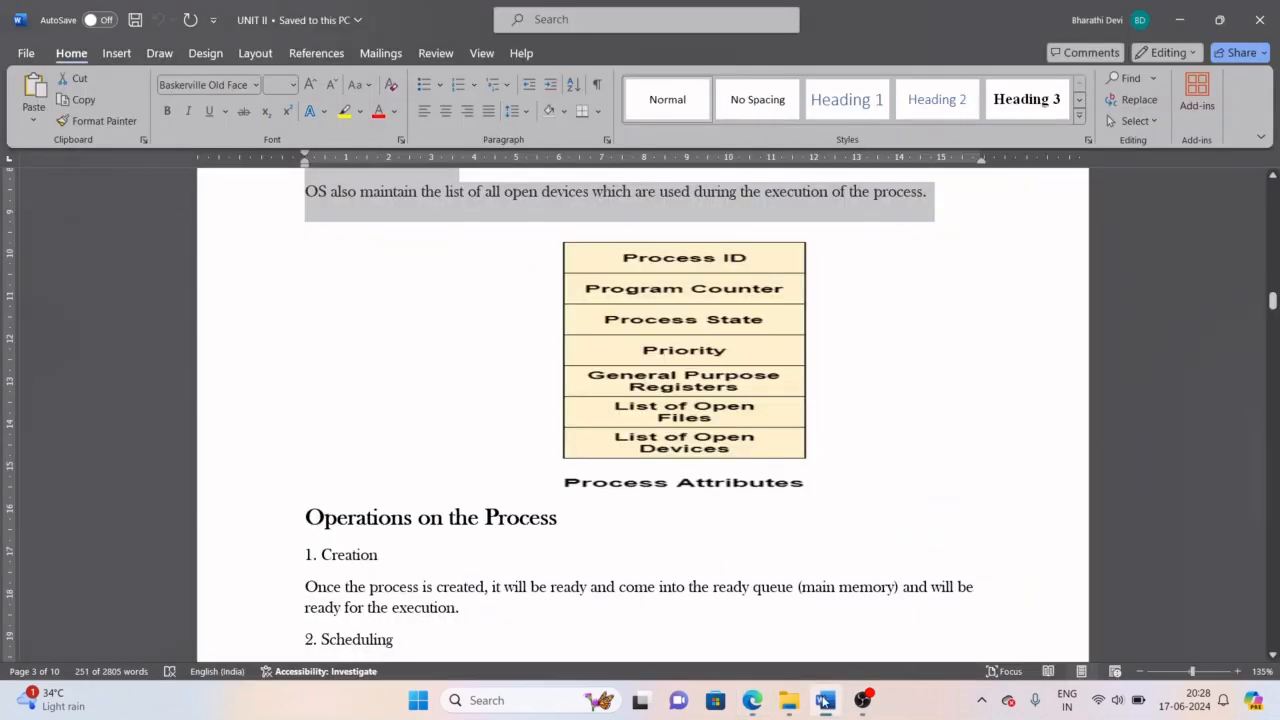
left_click(752, 702)
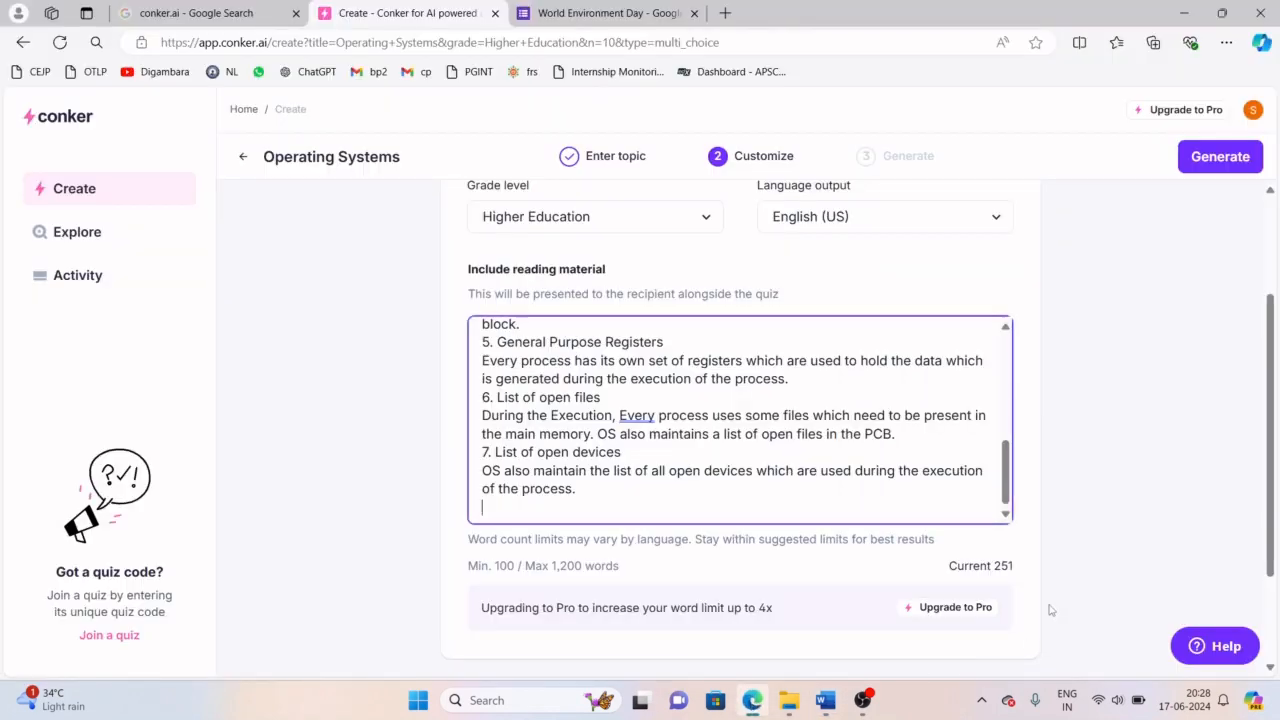
left_click_drag(1007, 566, 950, 582)
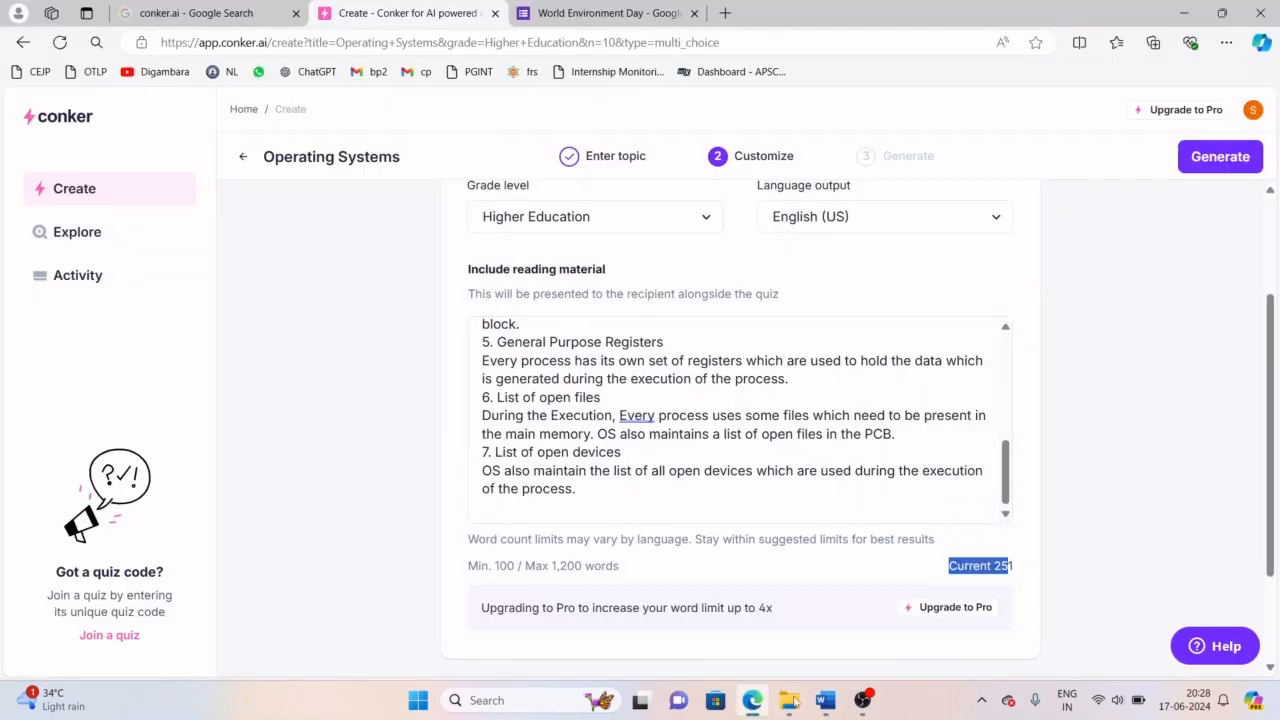
left_click(826, 702)
scroll(640, 400, "down", 5)
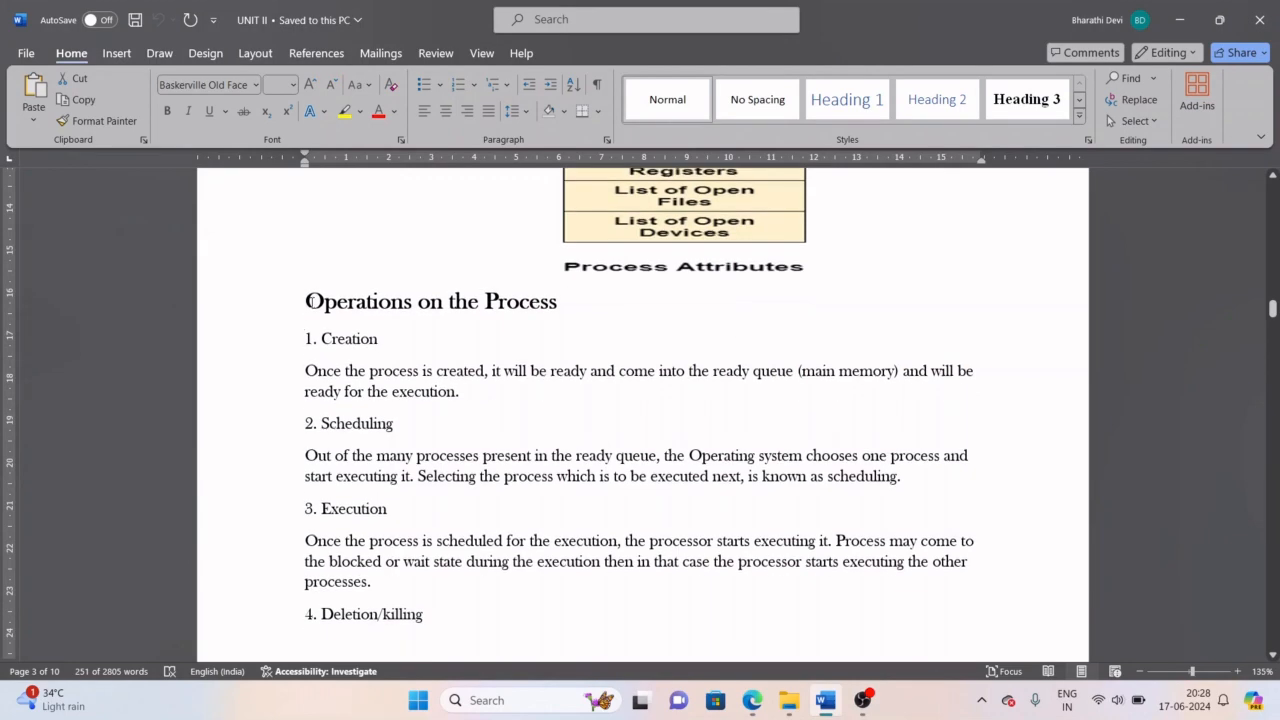
left_click_drag(306, 298, 424, 590)
left_click_drag(395, 498, 898, 420)
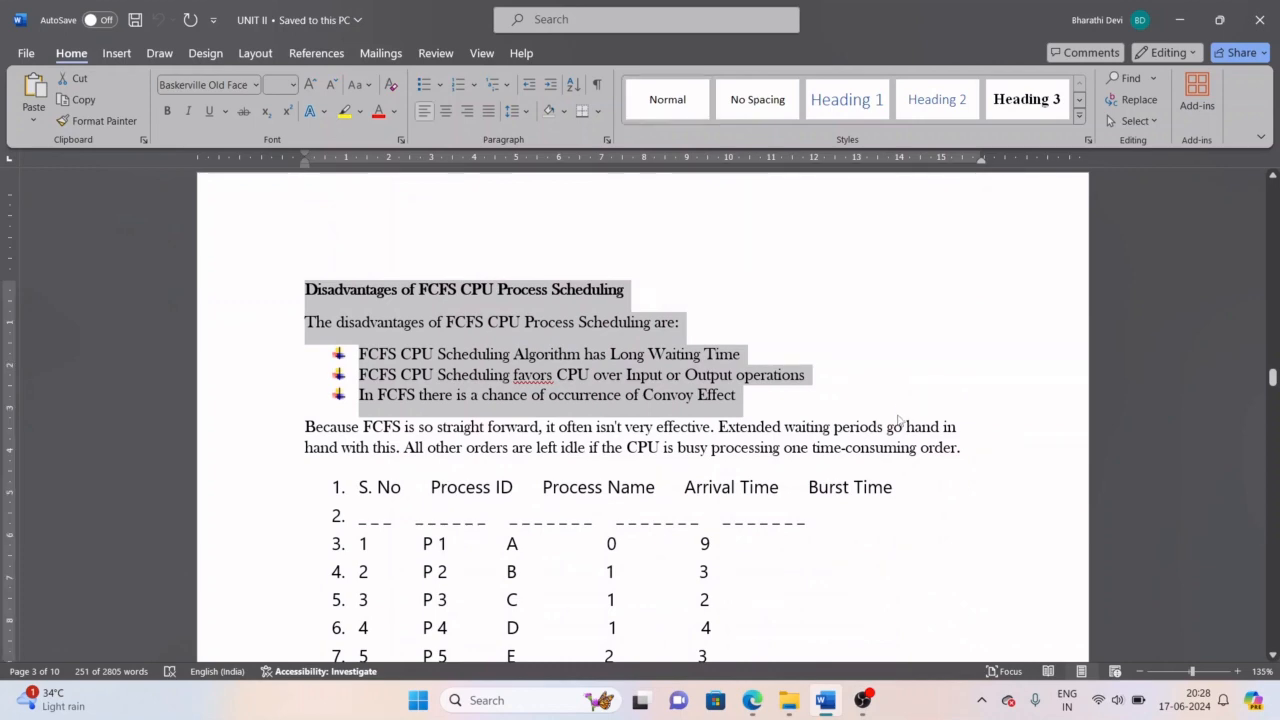
left_click(752, 700)
left_click(583, 514)
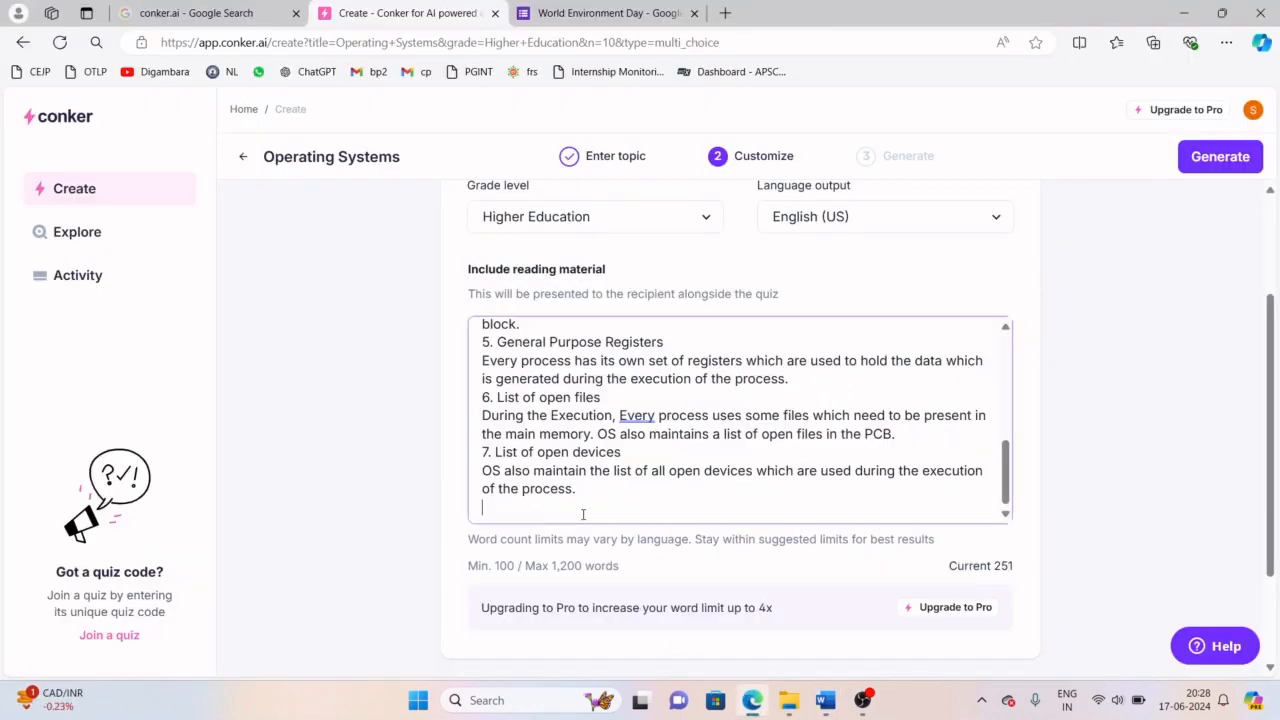
key("ctrl+v")
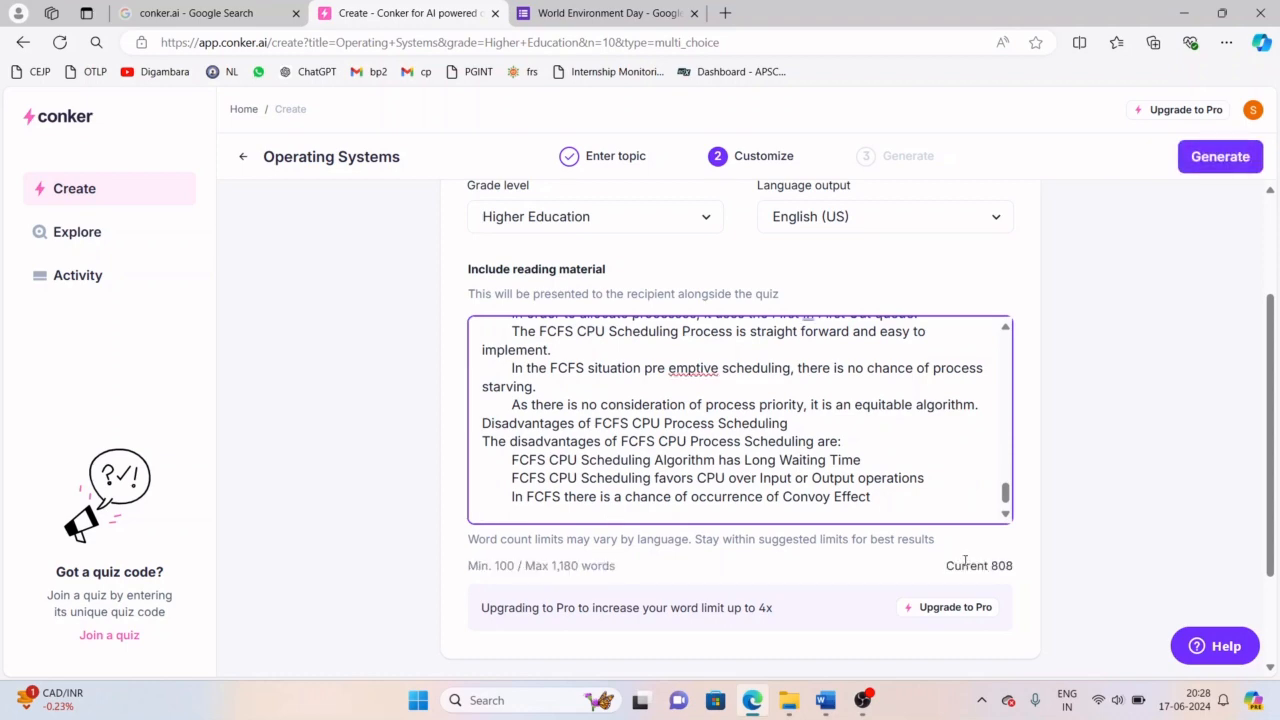
Step: Append the Round Robin section from the Word document, including its advantages and disadvantages, to the end of Conker's reading material
left_click(825, 700)
scroll(673, 435, "down", 10)
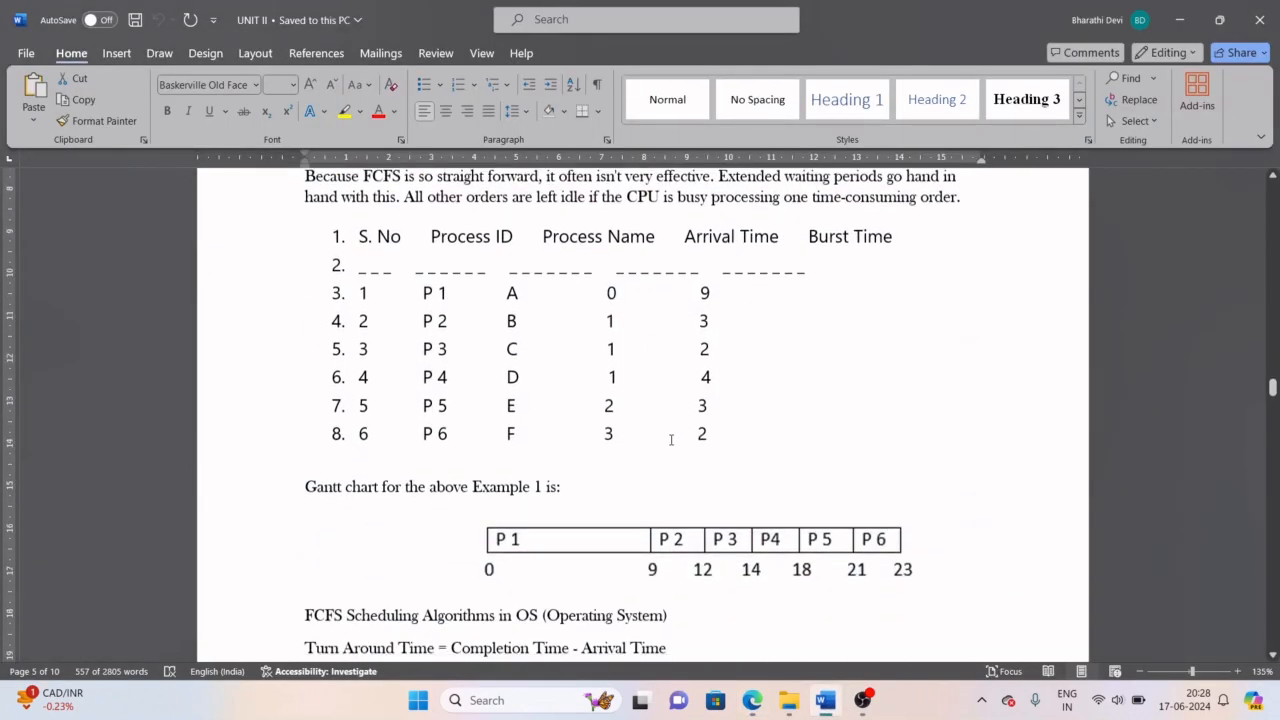
scroll(673, 435, "down", 15)
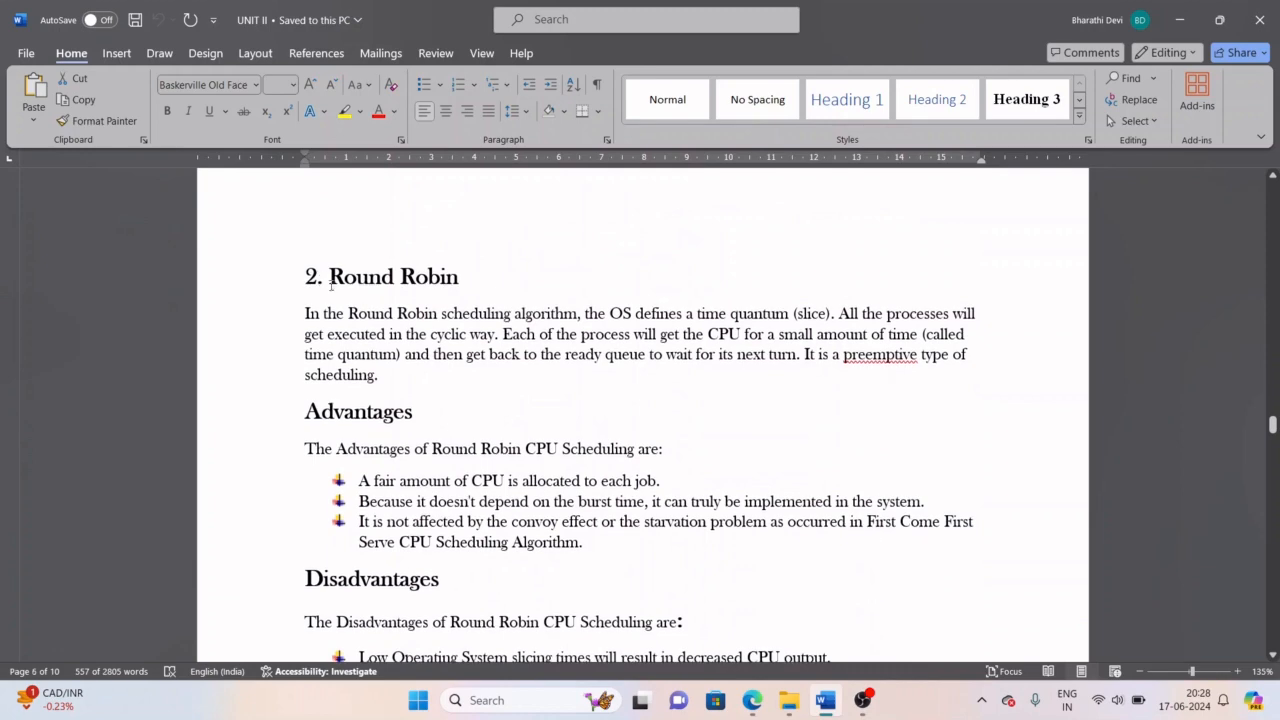
left_click_drag(312, 280, 756, 561)
scroll(685, 462, "down", 2)
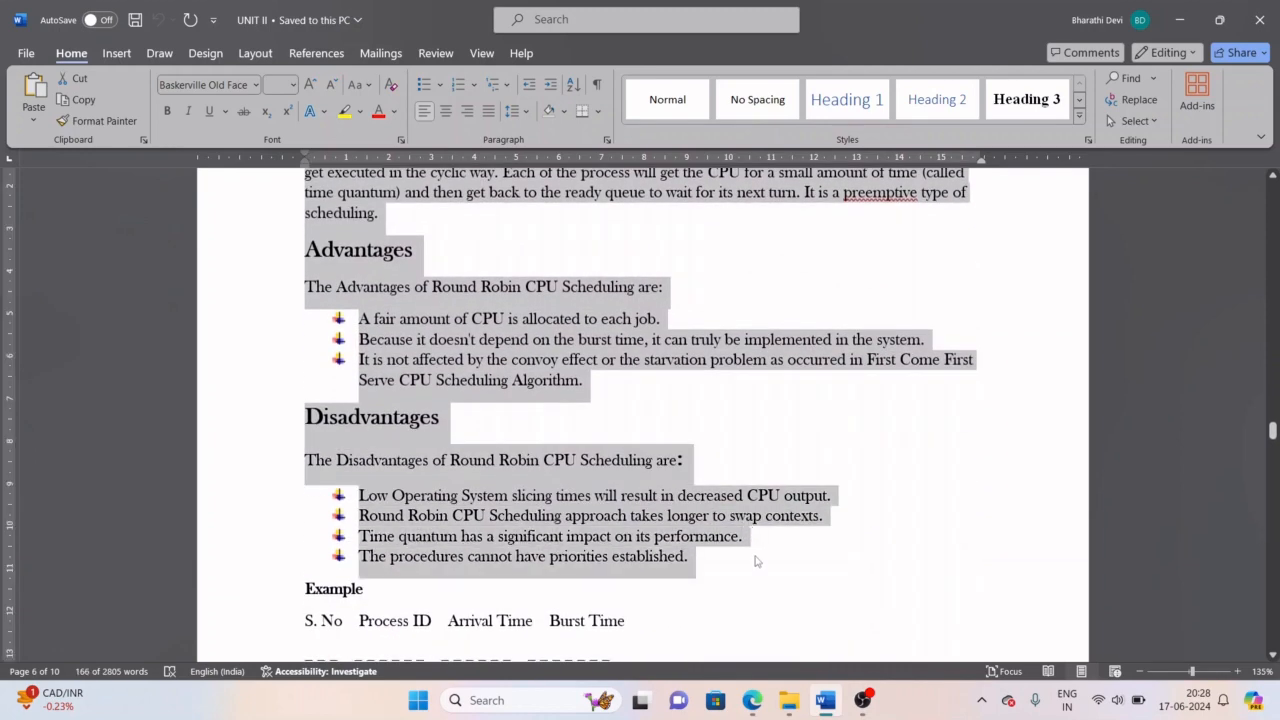
scroll(786, 632, "down", 1)
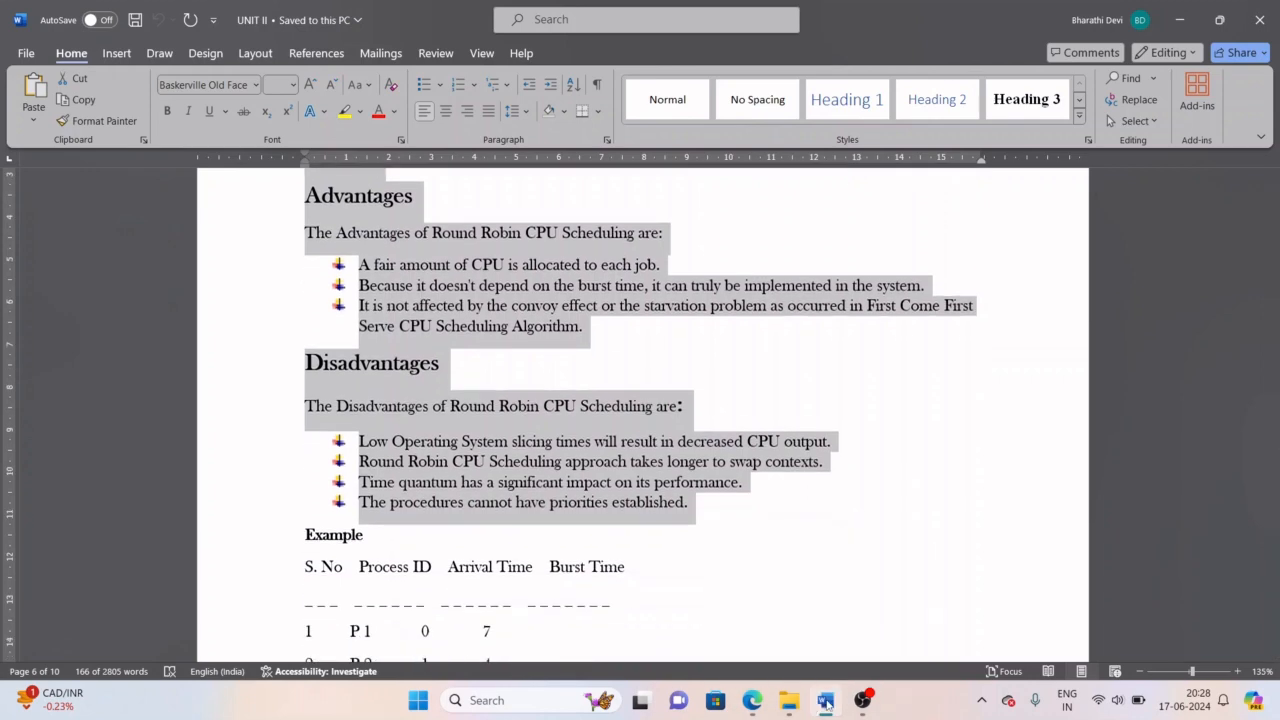
left_click(825, 700)
key("ctrl+v")
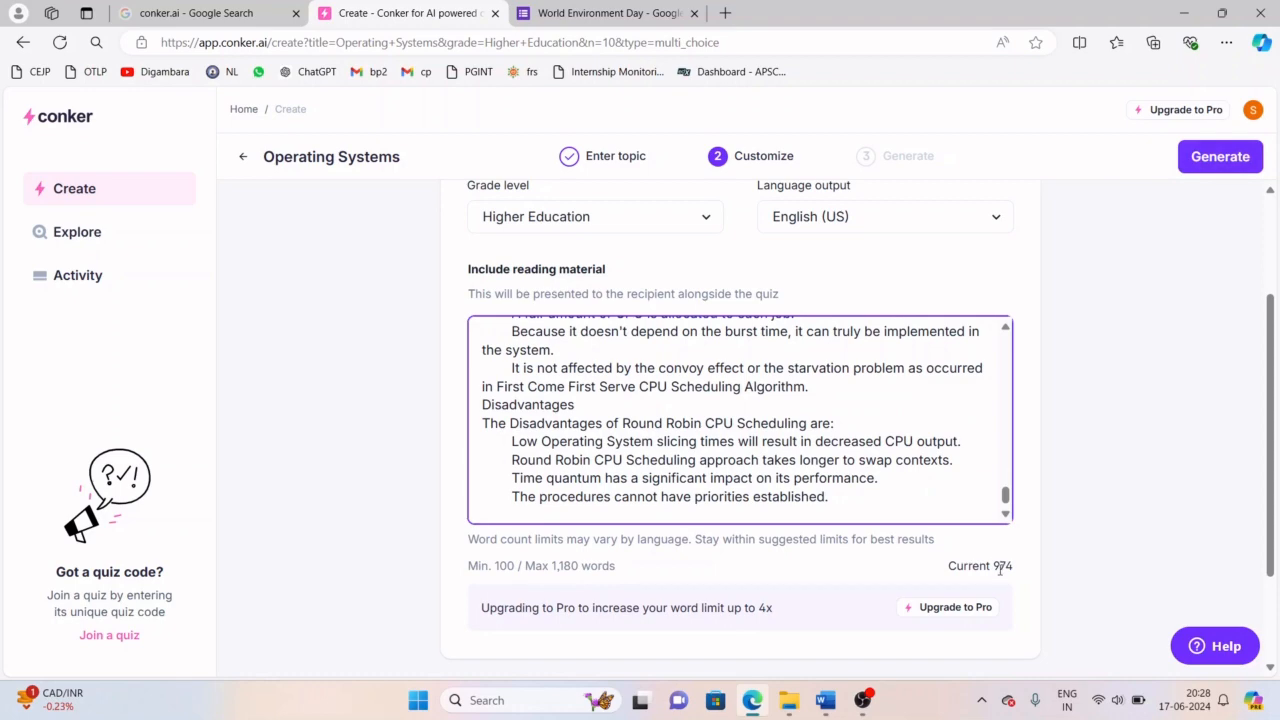
Step: Check over the pasted reading material and quiz settings, and generate the Operating Systems quiz
scroll(763, 347, "up", 10)
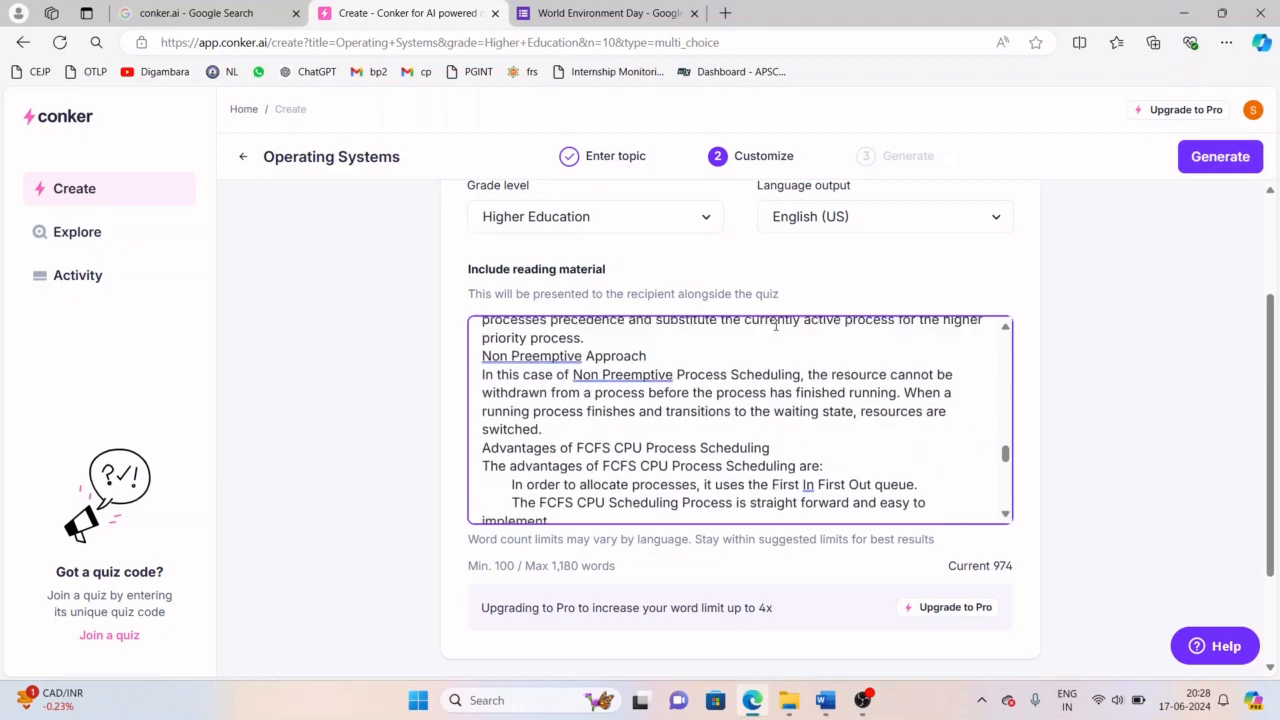
scroll(803, 263, "up", 3)
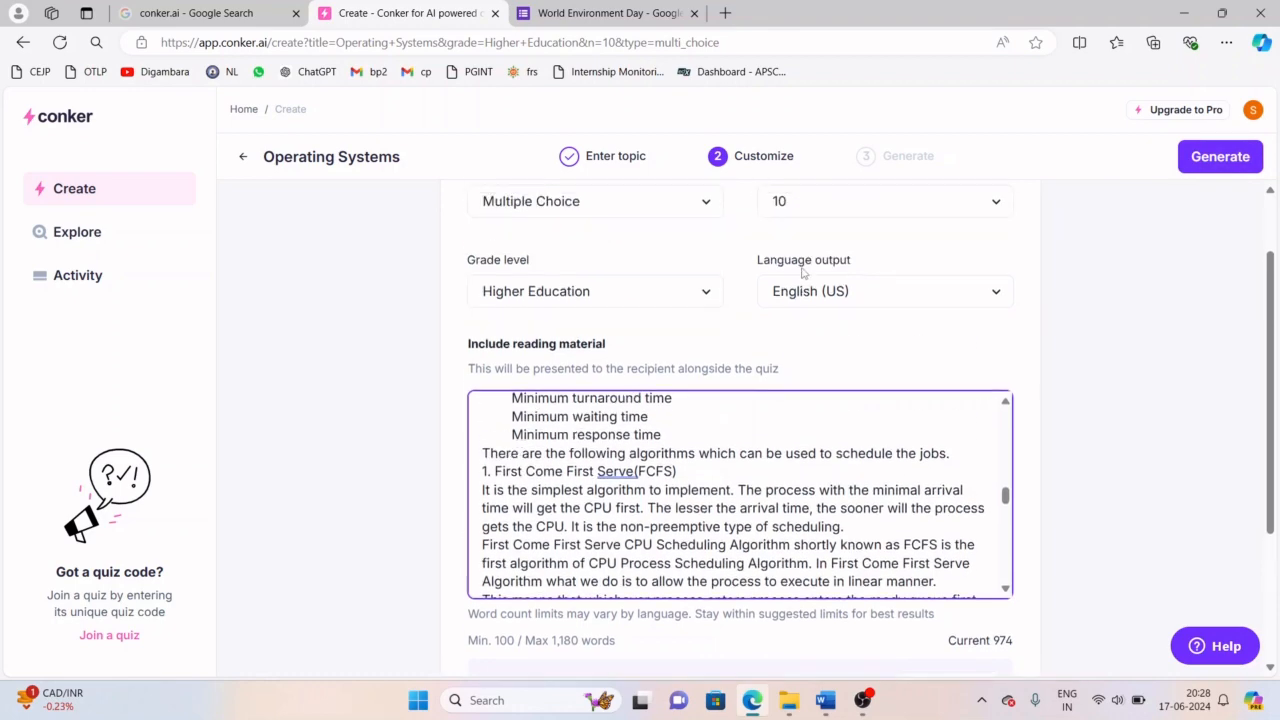
left_click(1194, 159)
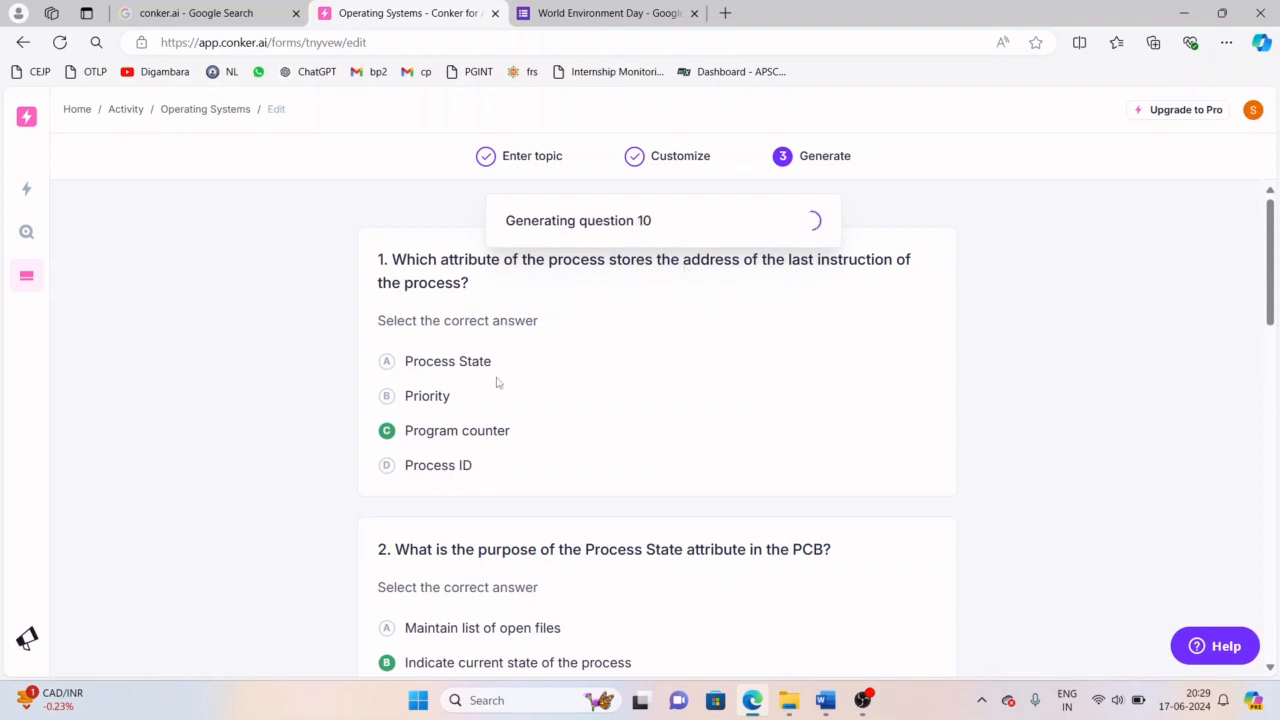
Step: Review the generated Operating Systems questions and their marked answers alongside the full reading material
scroll(490, 435, "down", 10)
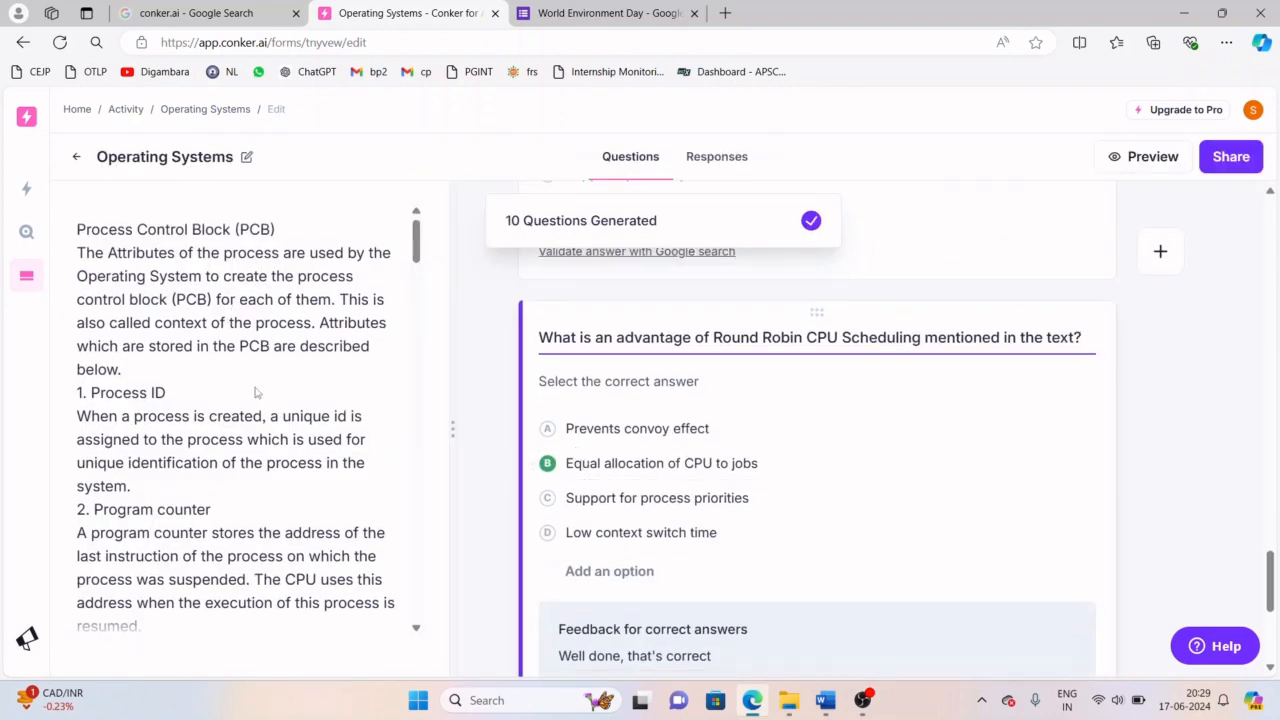
scroll(254, 391, "down", 15)
scroll(306, 619, "down", 4)
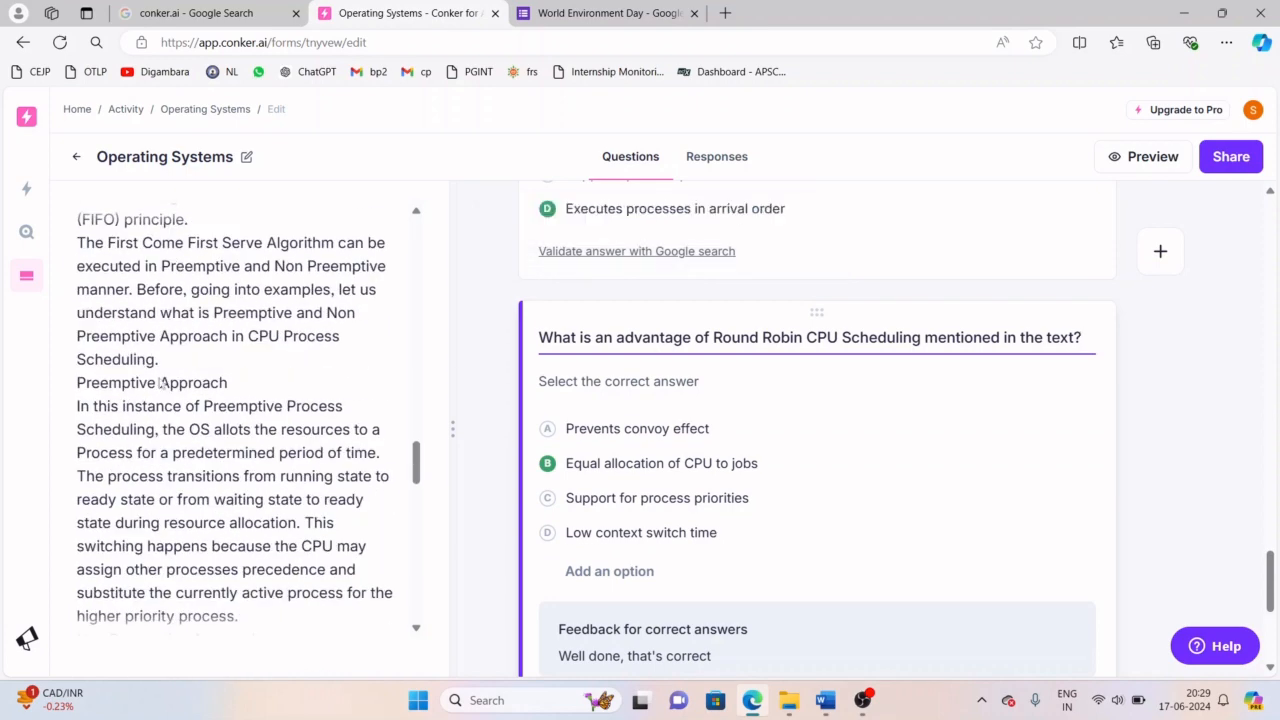
left_click_drag(118, 312, 270, 562)
left_click(270, 562)
scroll(268, 560, "up", 4)
scroll(266, 555, "up", 4)
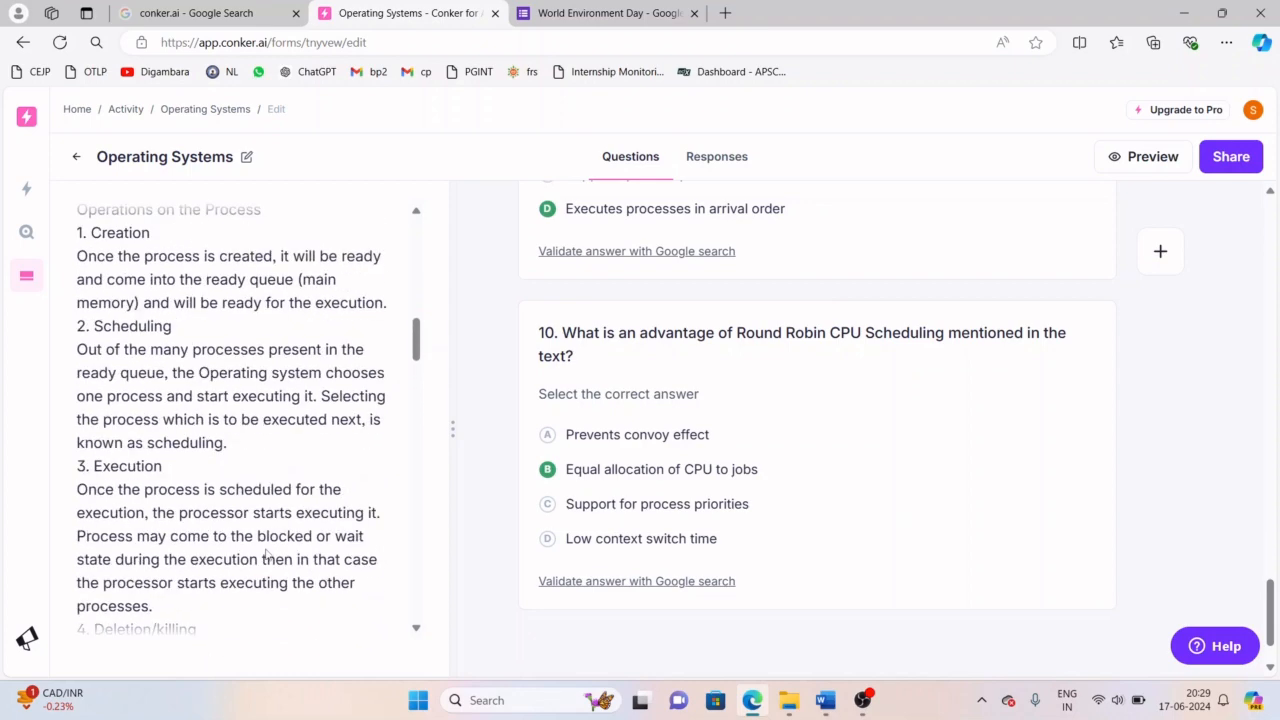
scroll(266, 555, "up", 3)
scroll(266, 555, "up", 6)
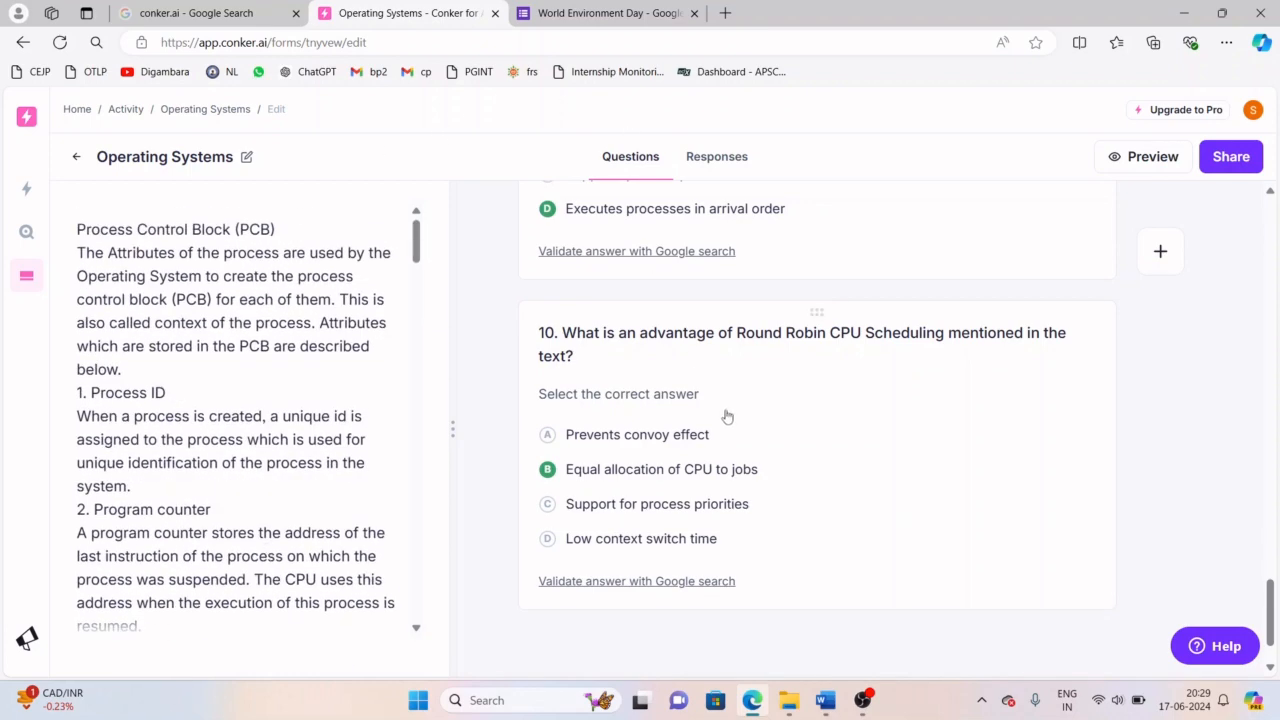
scroll(727, 425, "down", 1)
scroll(727, 432, "up", 10)
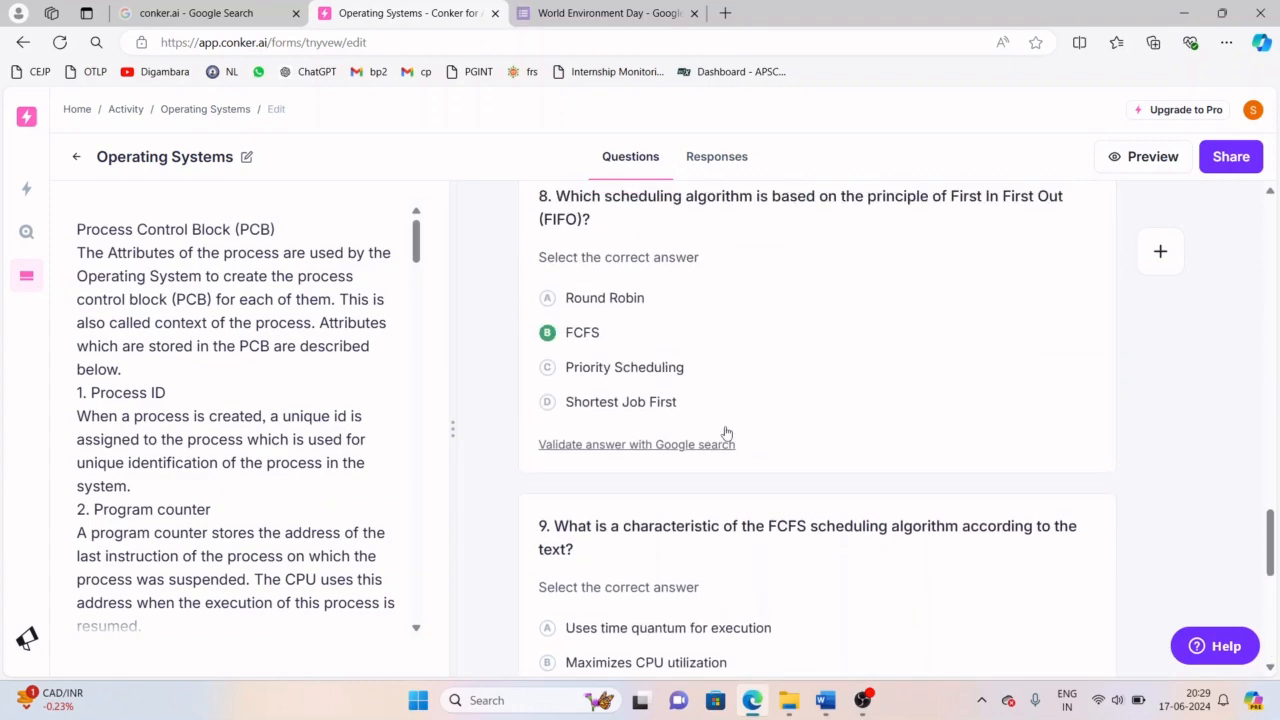
scroll(727, 433, "up", 5)
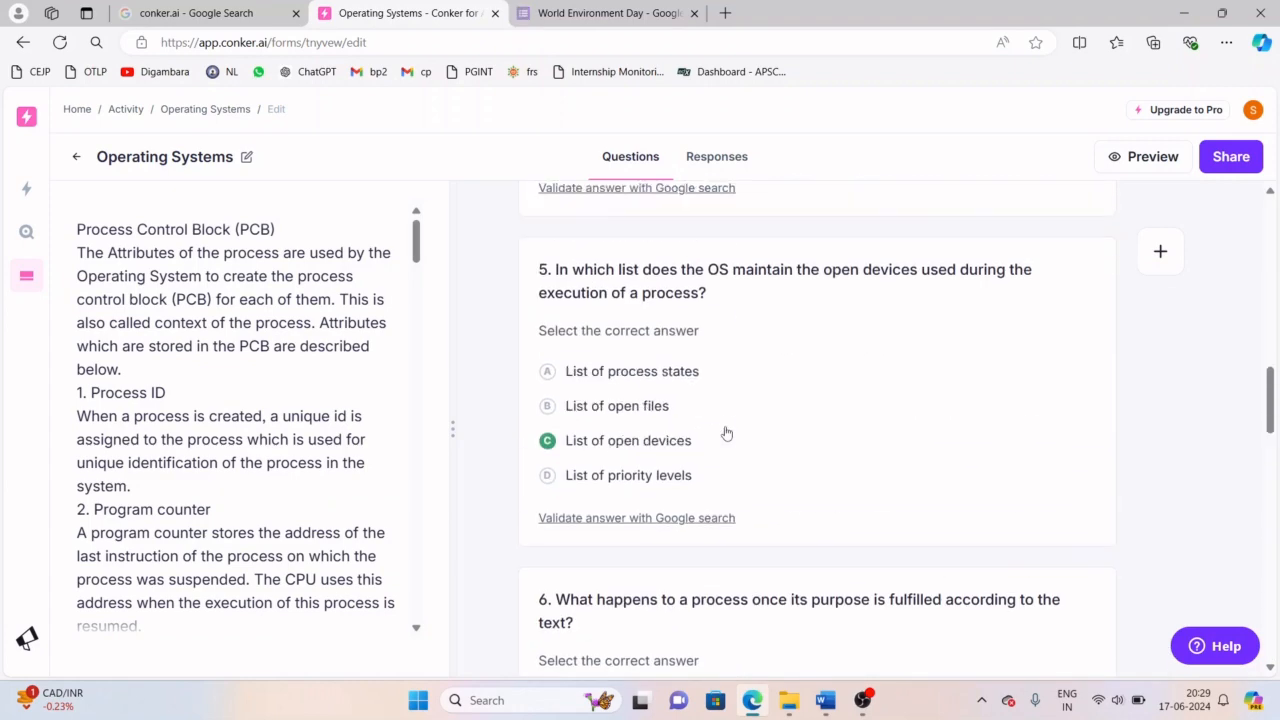
scroll(697, 397, "up", 6)
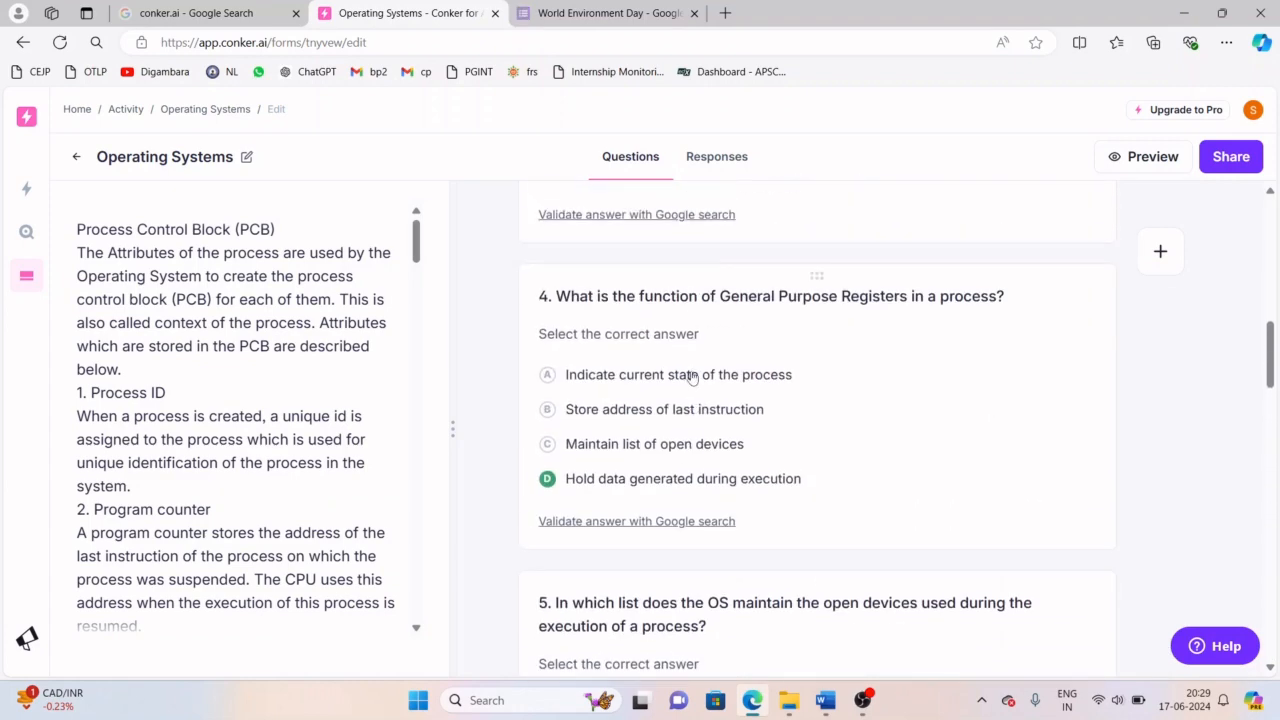
scroll(691, 377, "up", 5)
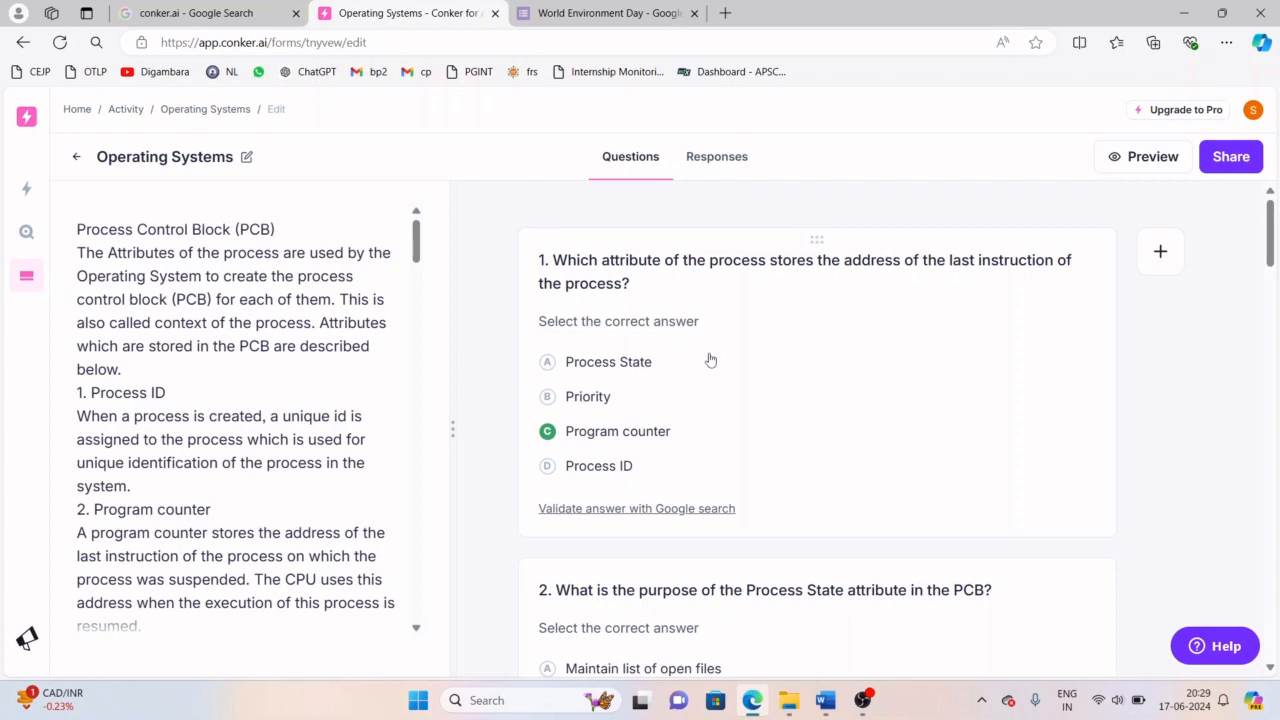
Step: View the sharing options for the Operating Systems quiz, close them and return to the quiz creation page
left_click(1218, 166)
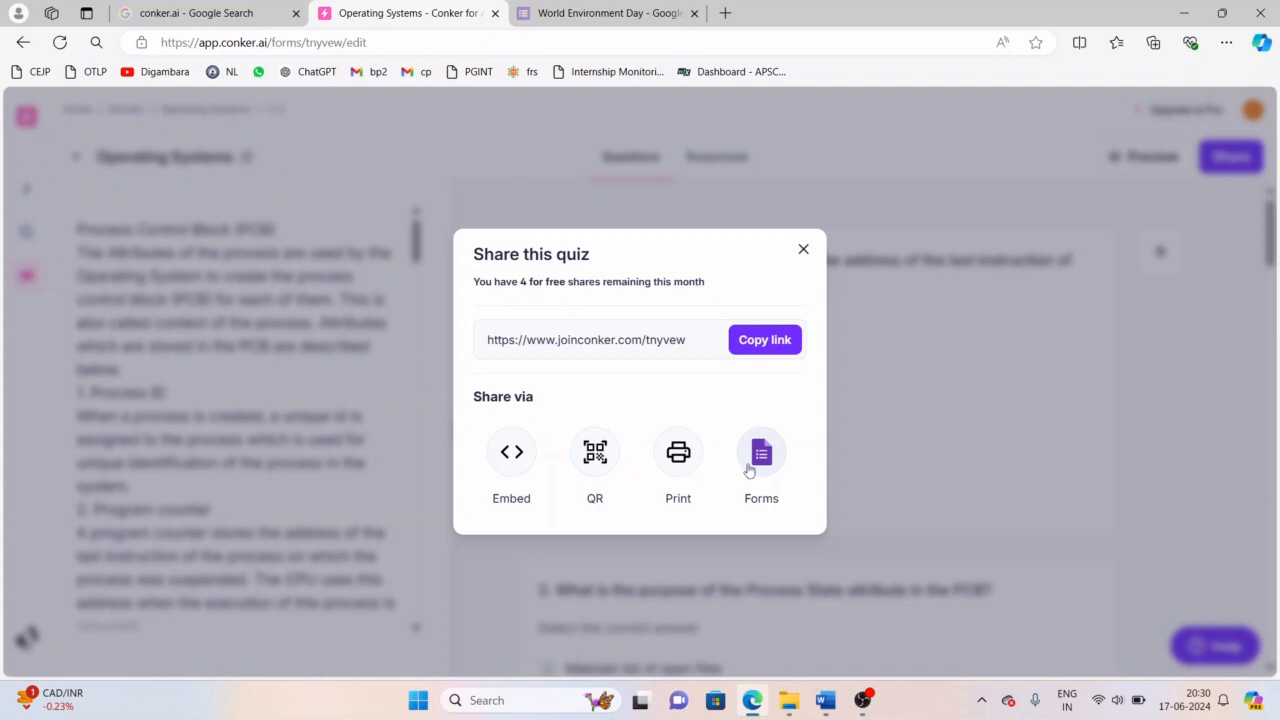
left_click(803, 249)
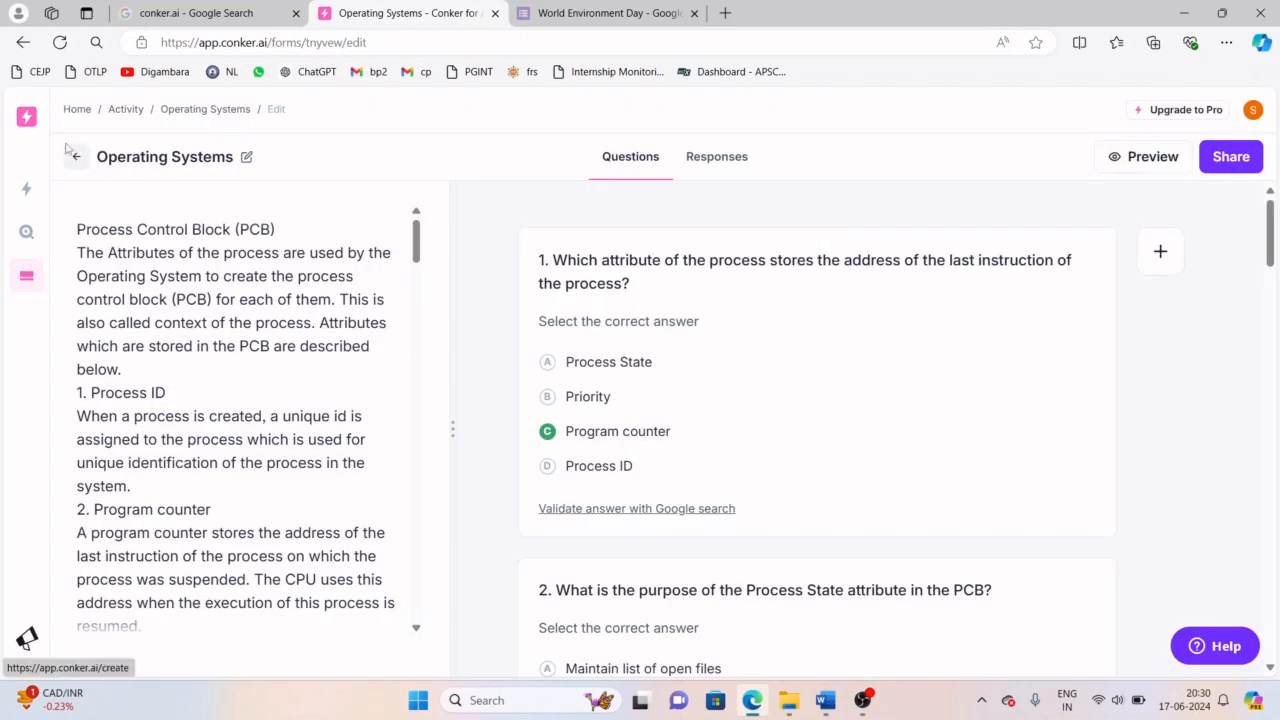
left_click(77, 116)
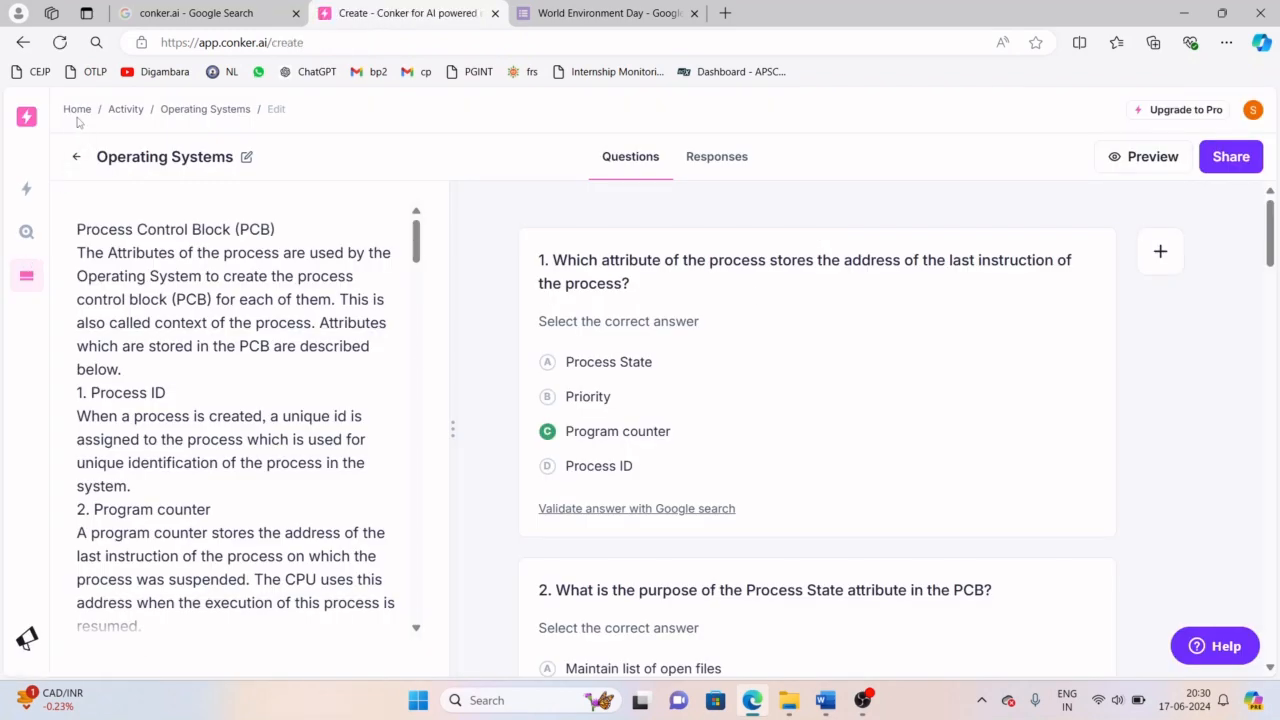